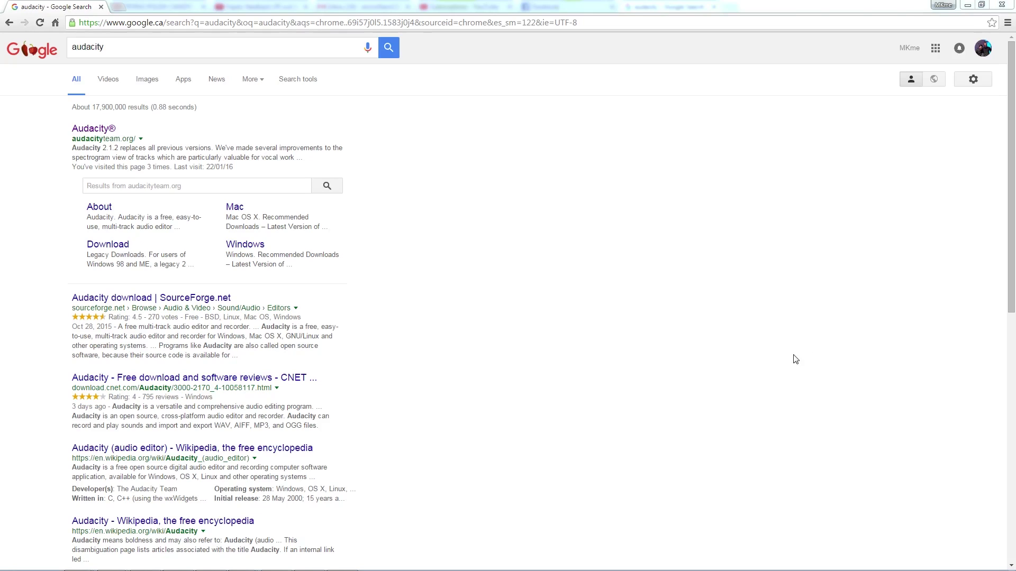
Step: Go to audacityteam.org from the search results and start the Audacity 2.1.2 download
{"action": "left_click", "coordinate": [92, 128]}
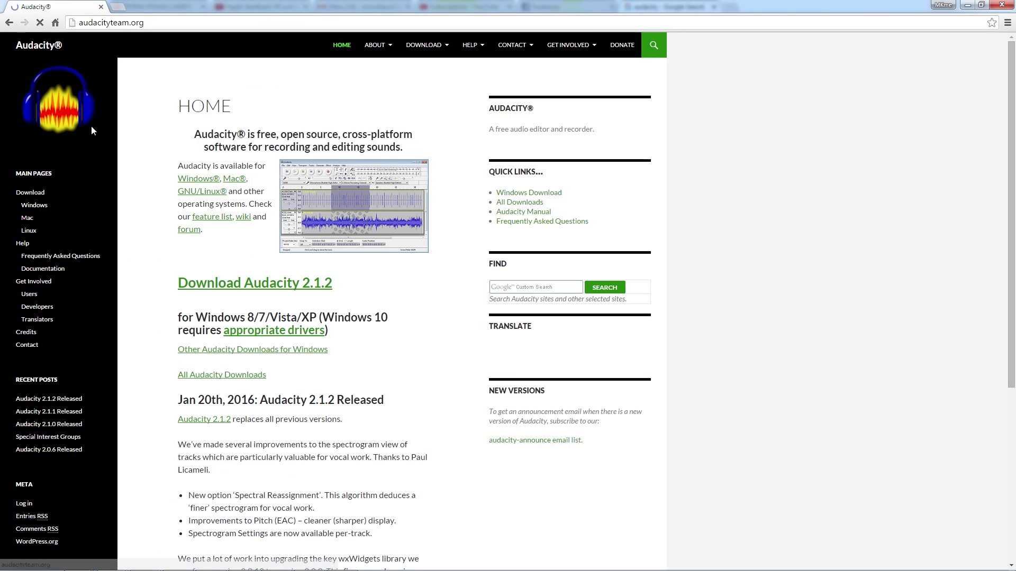
{"action": "left_click", "coordinate": [254, 282]}
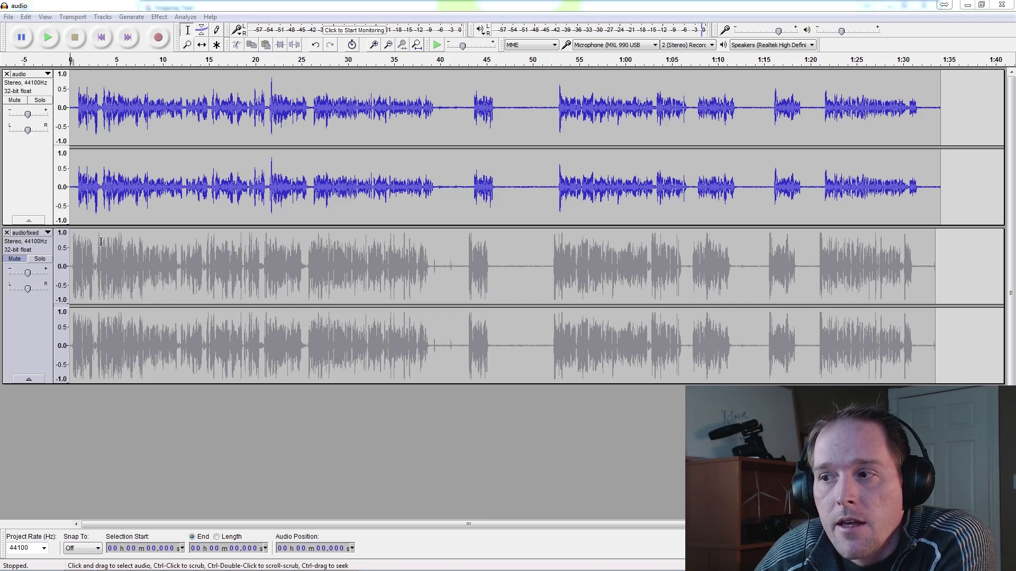
Step: Play both tracks, then play 'audiofixed' alone with 'audio' muted, and start a new empty project
{"action": "left_click", "coordinate": [49, 36]}
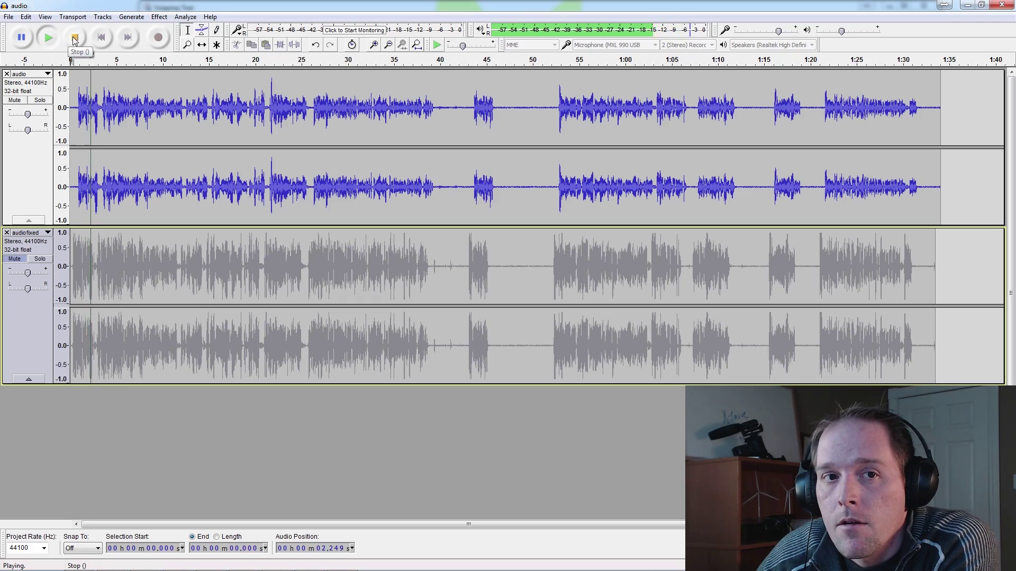
{"action": "left_click", "coordinate": [73, 40]}
{"action": "left_click", "coordinate": [21, 101]}
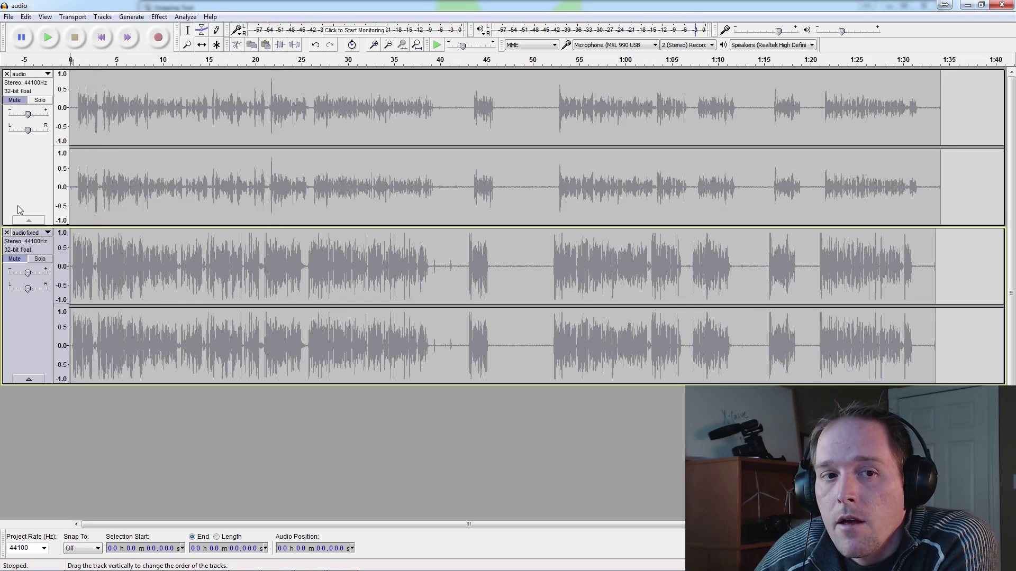
{"action": "left_click", "coordinate": [17, 261]}
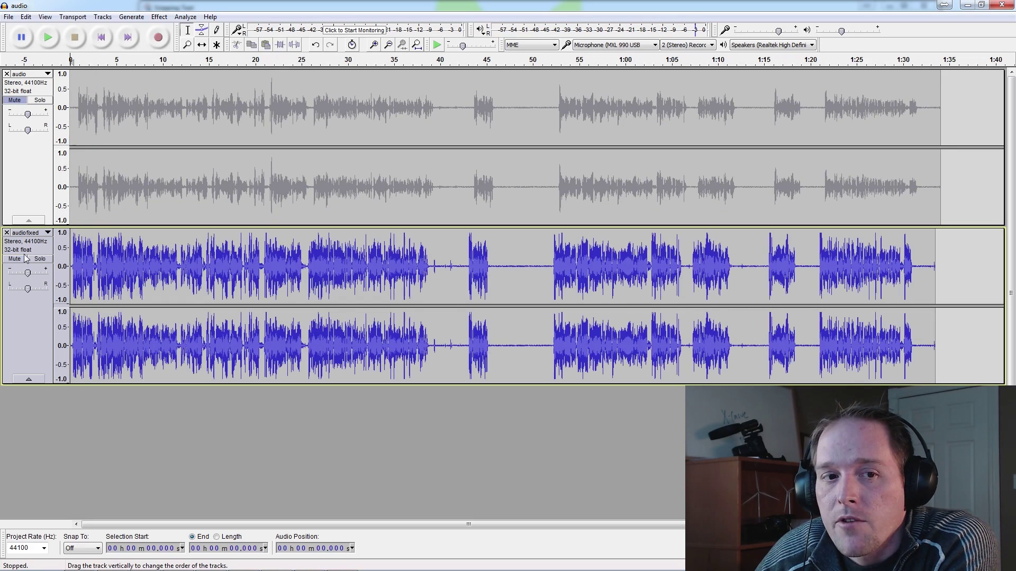
{"action": "left_click", "coordinate": [52, 38]}
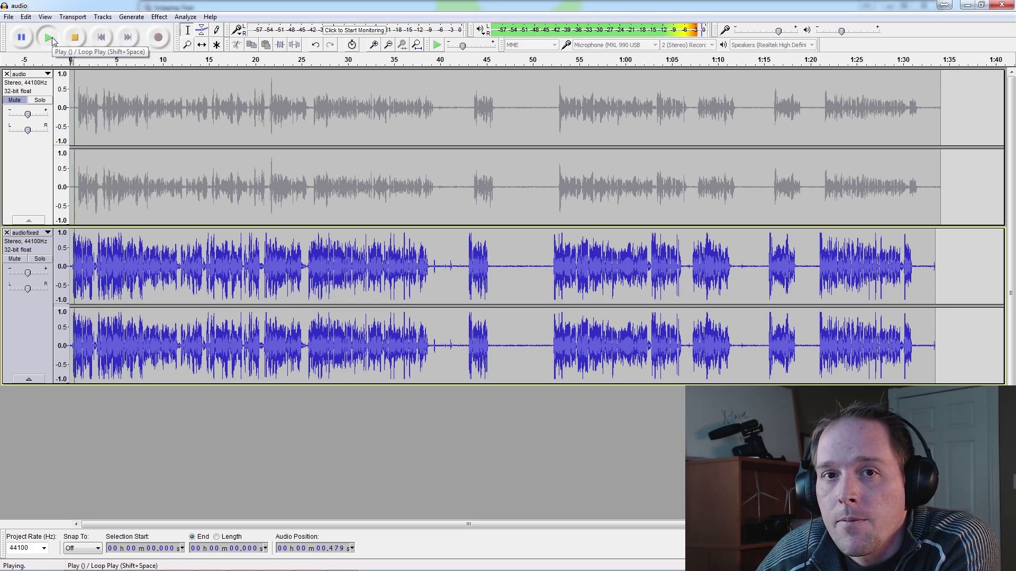
{"action": "left_click", "coordinate": [74, 38]}
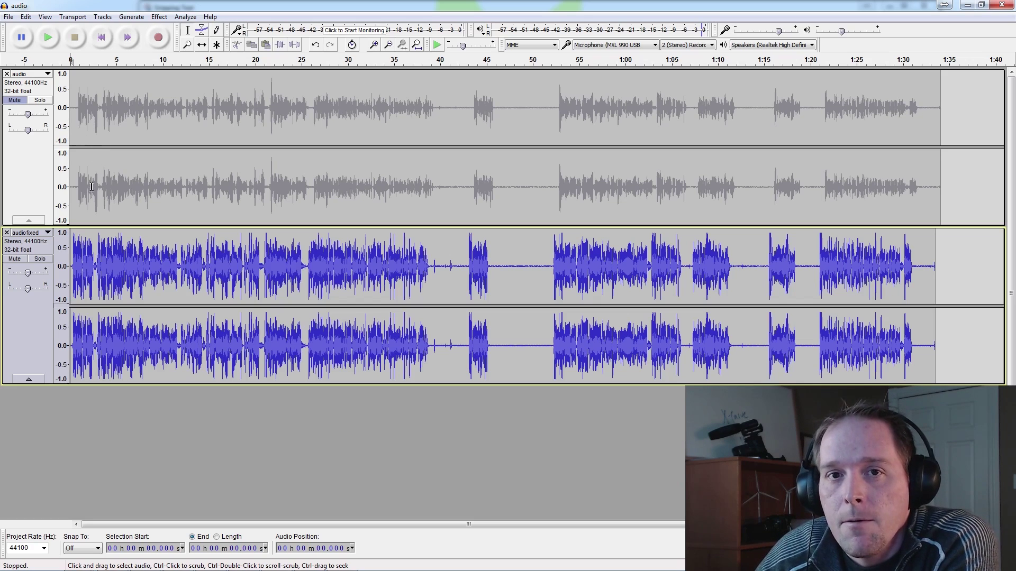
{"action": "key", "text": "ctrl+n"}
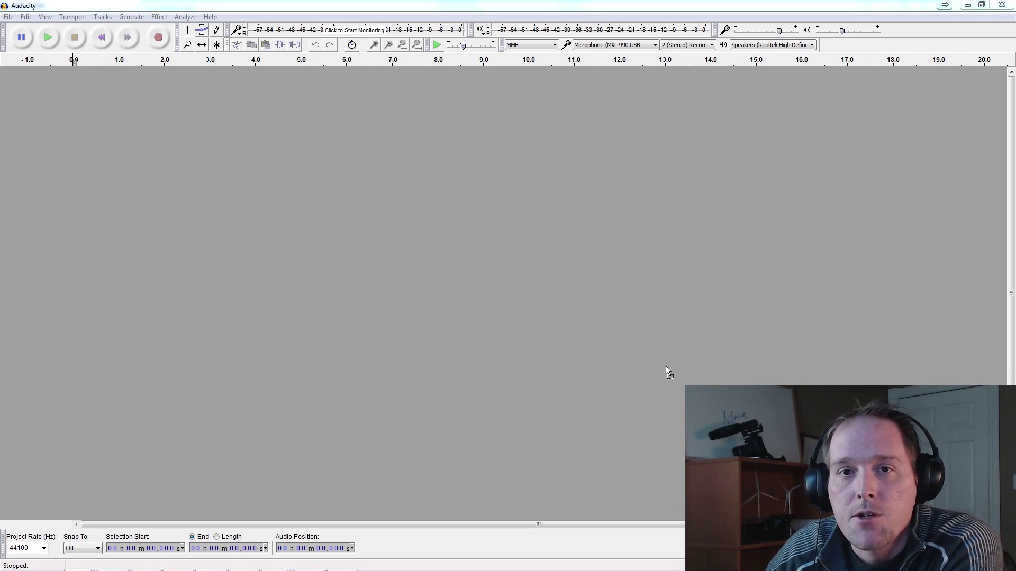
Step: Drag the 160116-003 recording into the window and import it as a copy
{"action": "left_click_drag", "start_coordinate": [213, 228], "coordinate": [216, 225]}
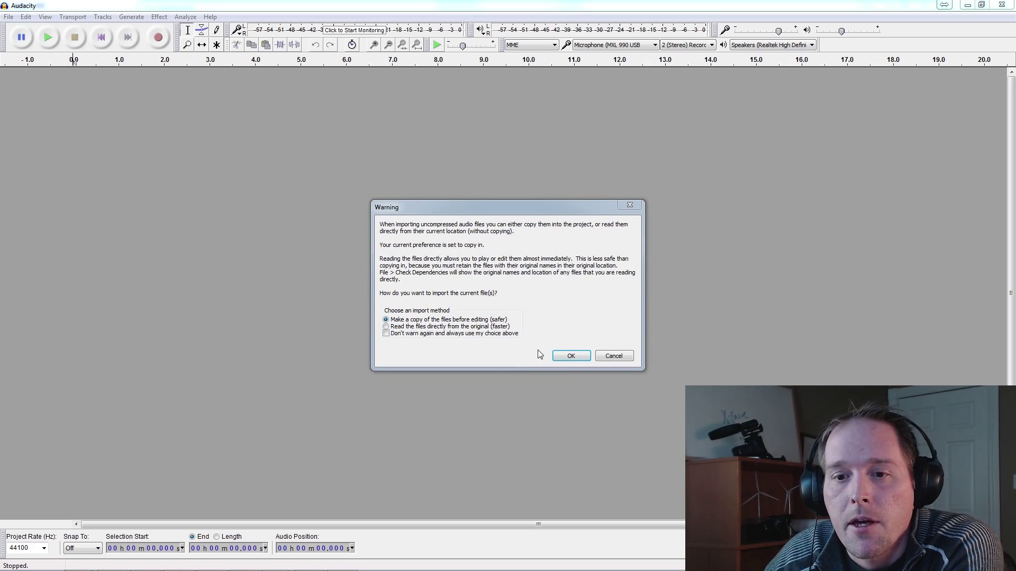
{"action": "left_click", "coordinate": [572, 356]}
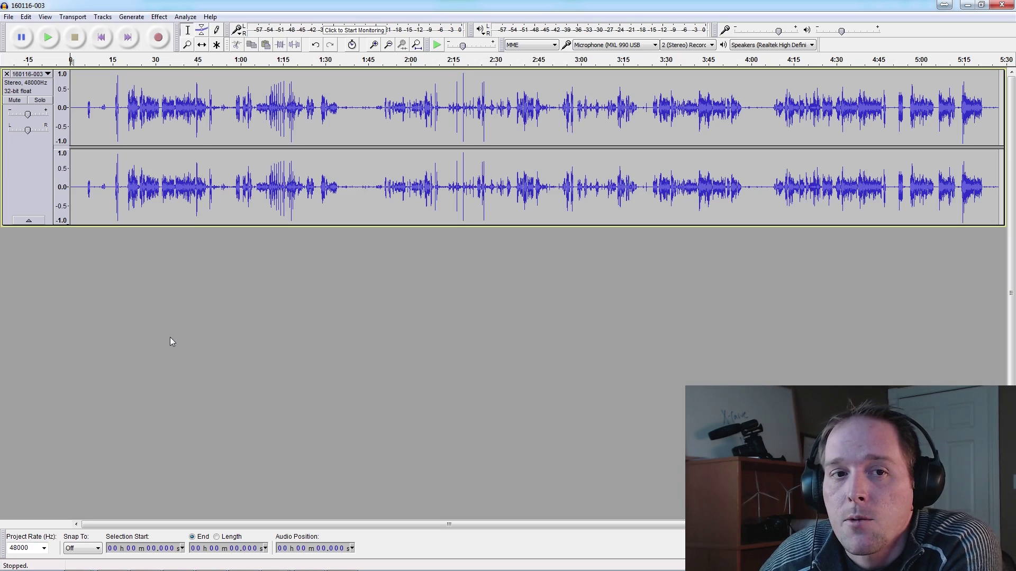
Step: Zoom in, preview the quiet opening, and select the noise-only stretch from 0.559 to 5.779 s
{"action": "left_click", "coordinate": [45, 17]}
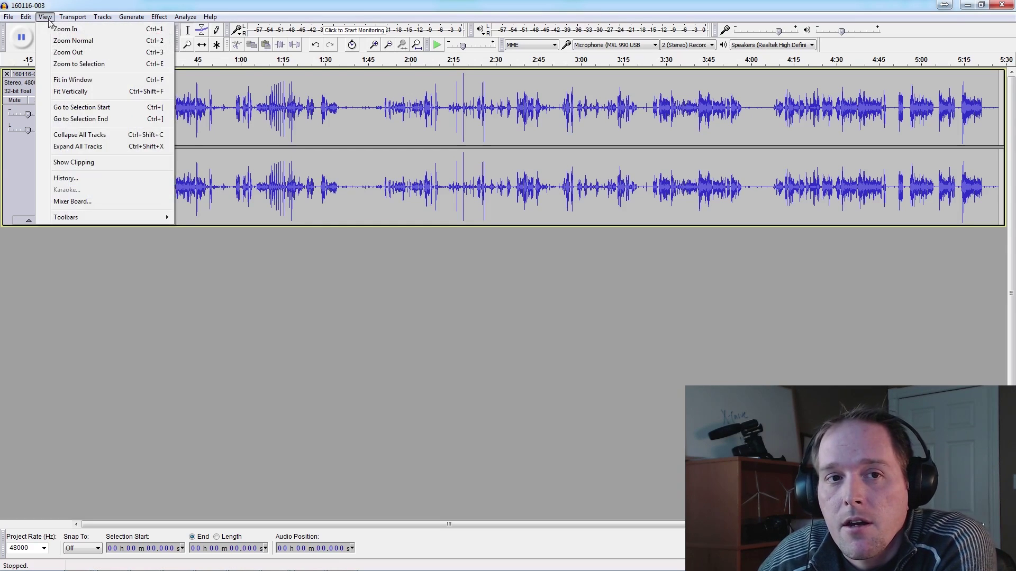
{"action": "left_click", "coordinate": [58, 31]}
{"action": "left_click", "coordinate": [45, 17]}
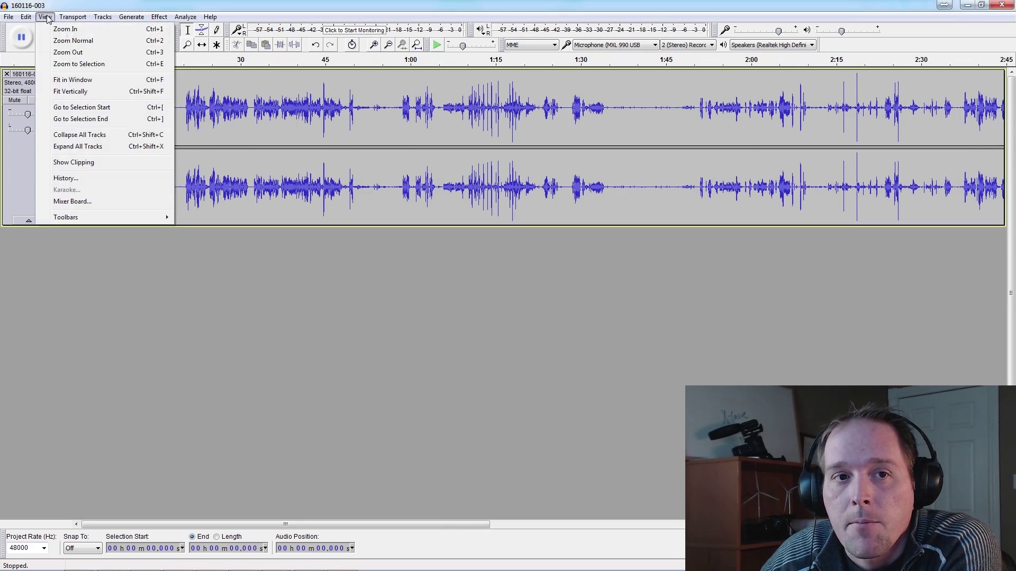
{"action": "left_click", "coordinate": [58, 29]}
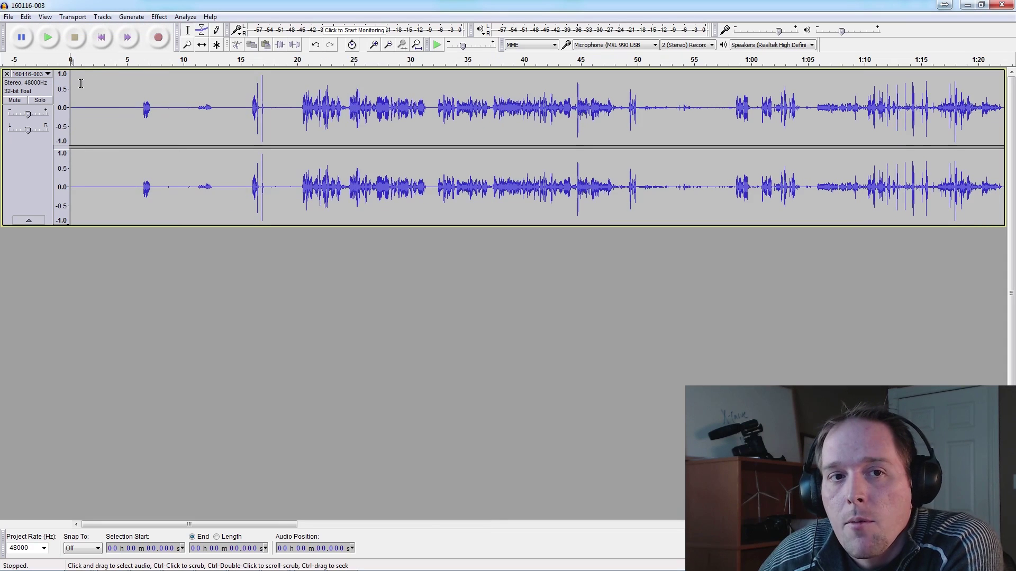
{"action": "left_click_drag", "start_coordinate": [76, 84], "coordinate": [132, 90]}
{"action": "left_click", "coordinate": [55, 42]}
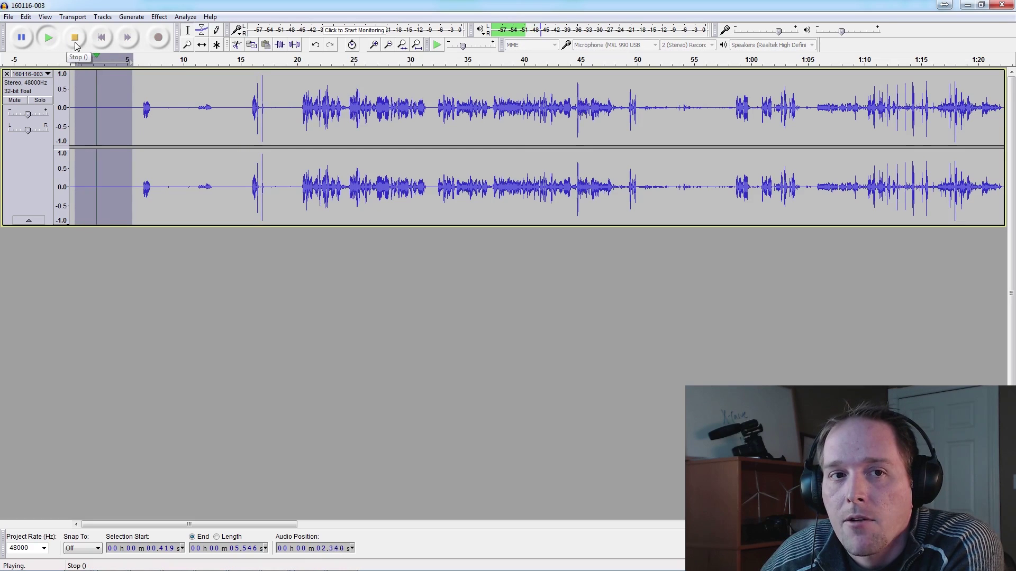
{"action": "left_click", "coordinate": [75, 38]}
{"action": "left_click", "coordinate": [84, 83]}
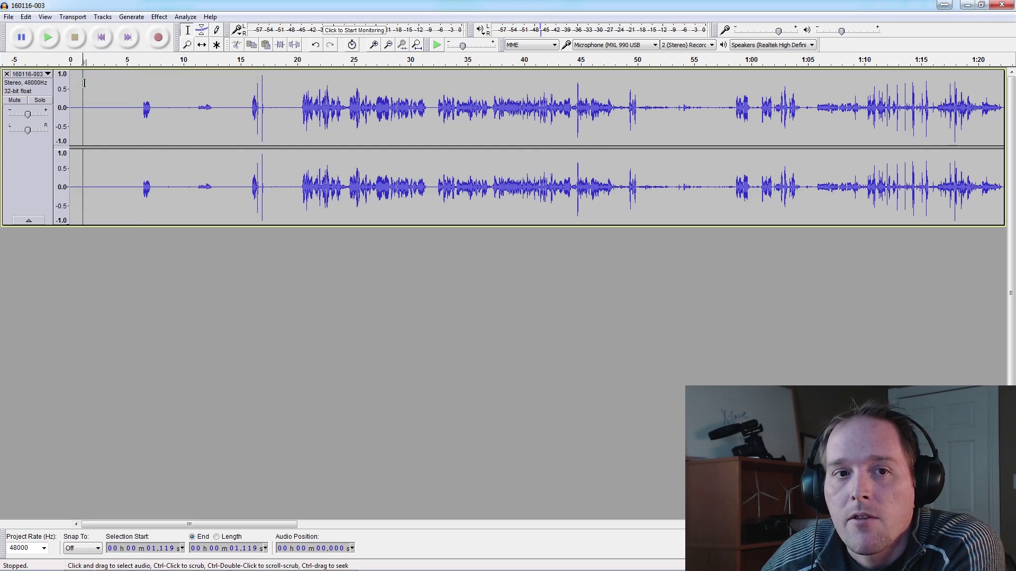
{"action": "left_click_drag", "start_coordinate": [76, 82], "coordinate": [136, 86]}
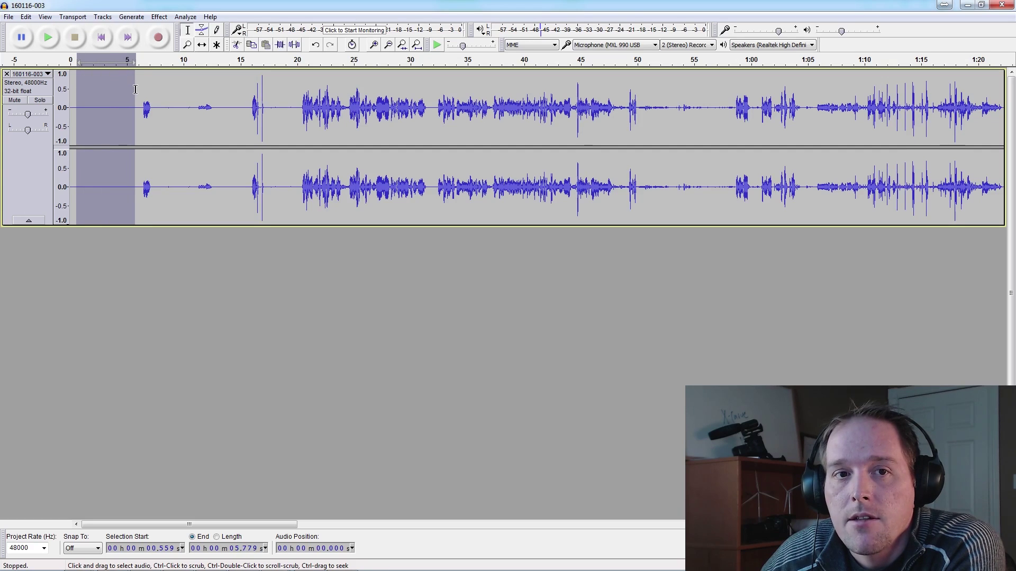
Step: Capture a Noise Reduction noise profile from the selected quiet opening
{"action": "left_click", "coordinate": [158, 17]}
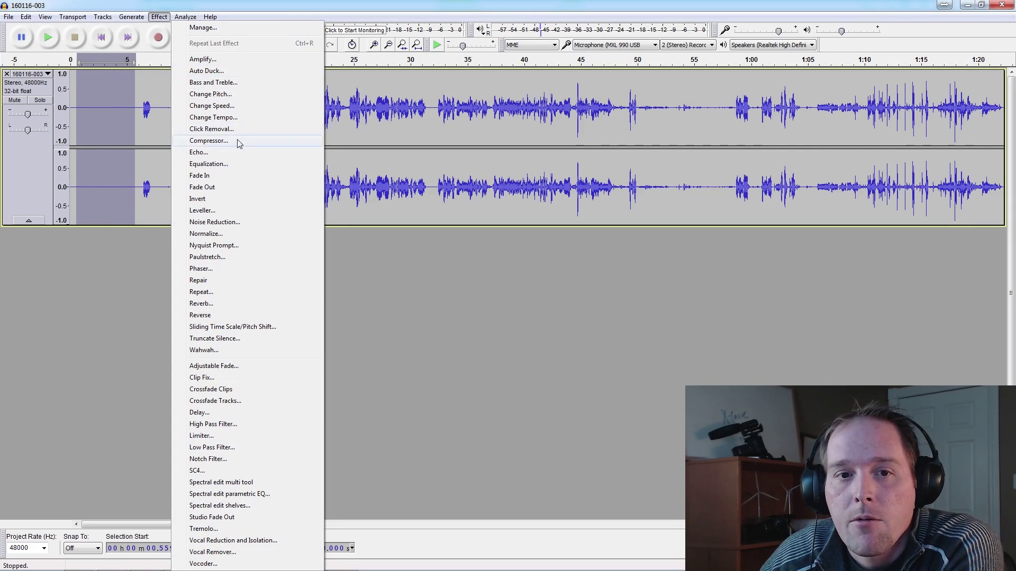
{"action": "left_click", "coordinate": [243, 222]}
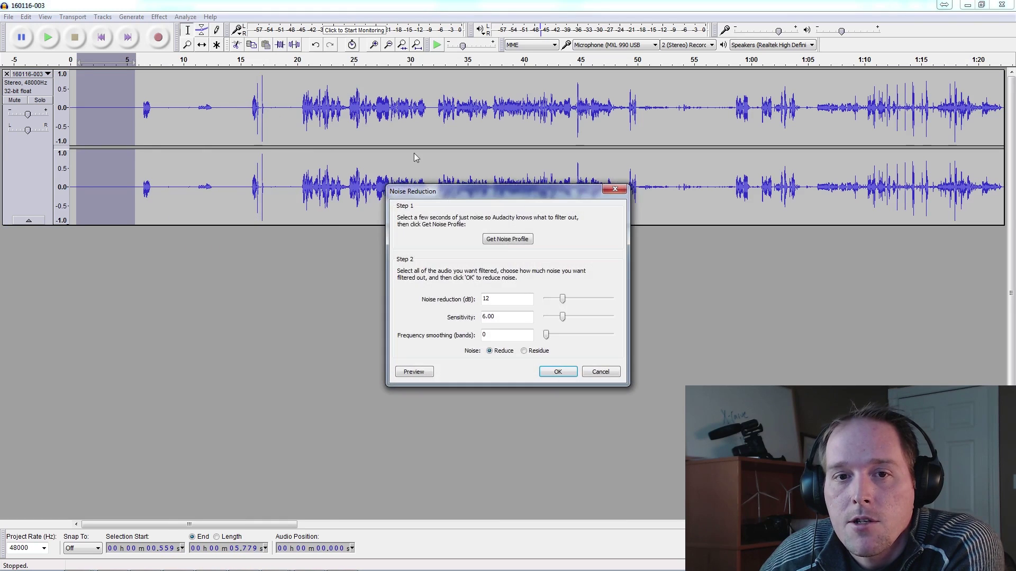
{"action": "left_click", "coordinate": [507, 239]}
Step: Apply Noise Reduction to the entire recording using that profile
{"action": "double_click", "coordinate": [207, 135]}
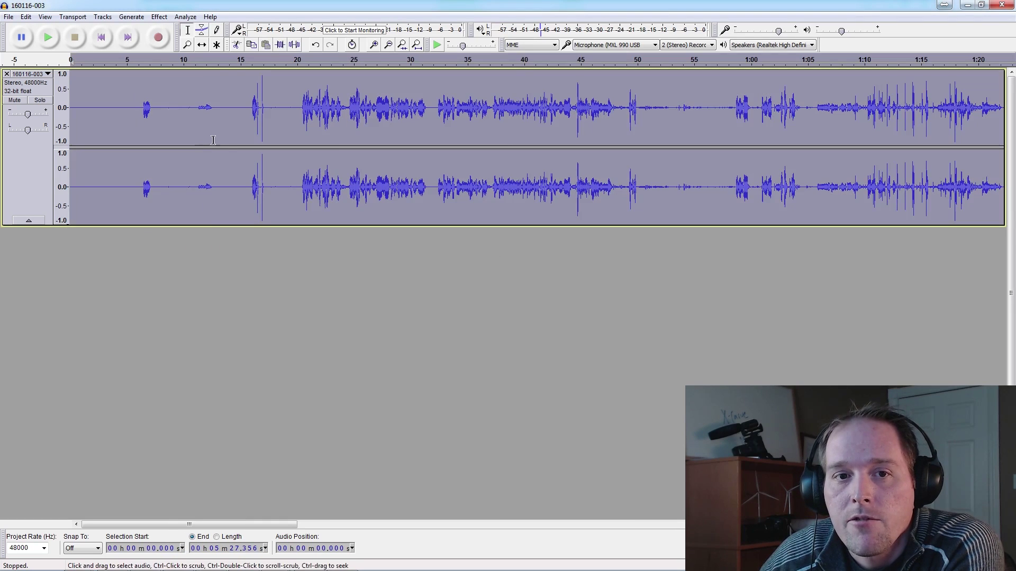
{"action": "left_click", "coordinate": [159, 16]}
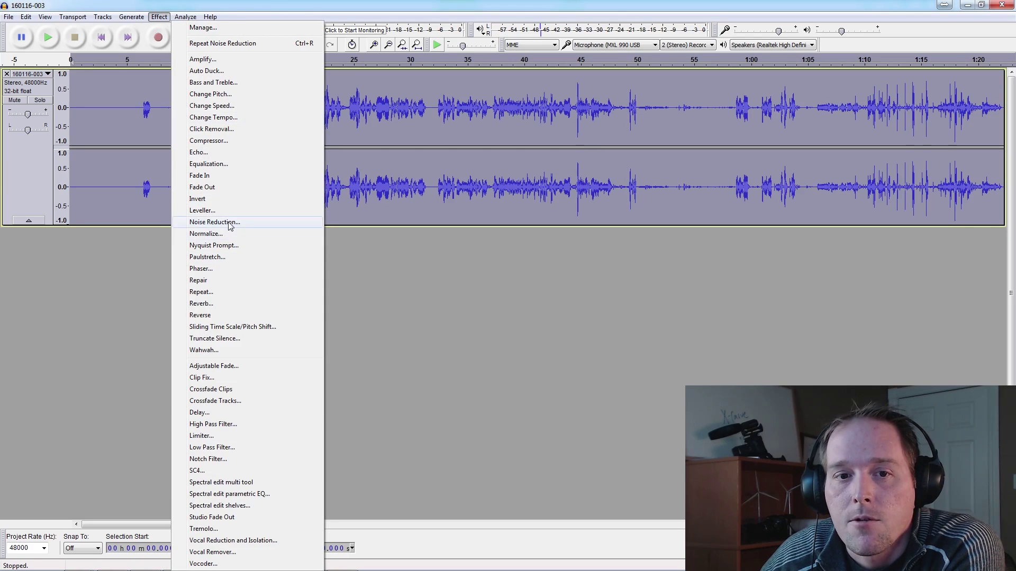
{"action": "left_click", "coordinate": [226, 222]}
{"action": "left_click", "coordinate": [558, 372]}
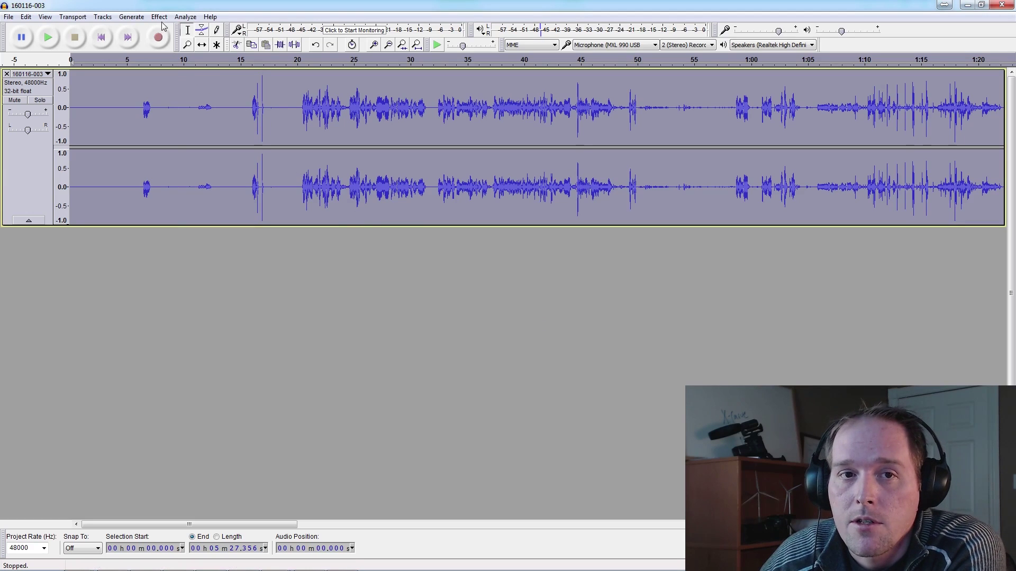
Step: Zoom out to show the full recording and normalize it
{"action": "left_click", "coordinate": [46, 17]}
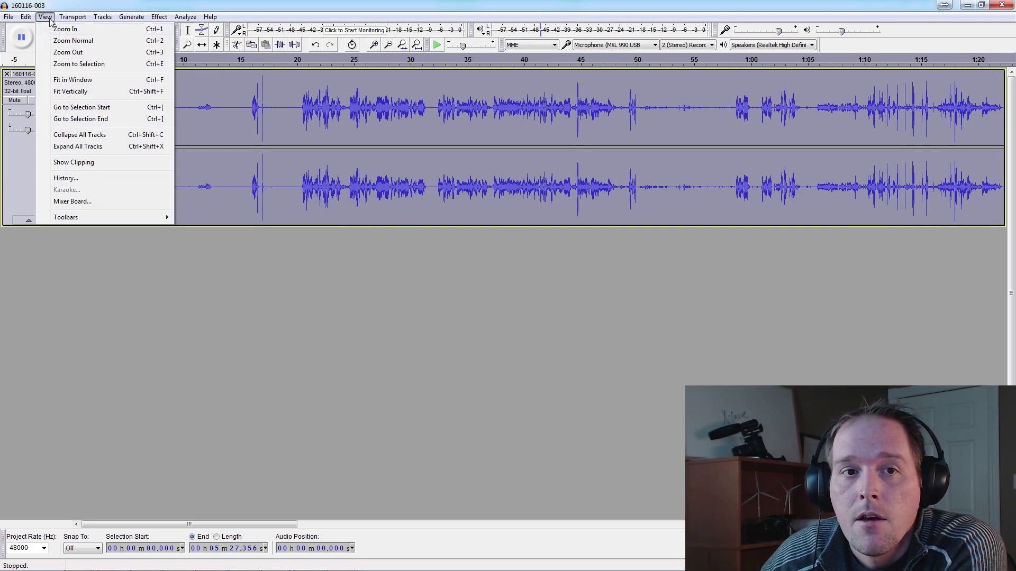
{"action": "left_click", "coordinate": [63, 52]}
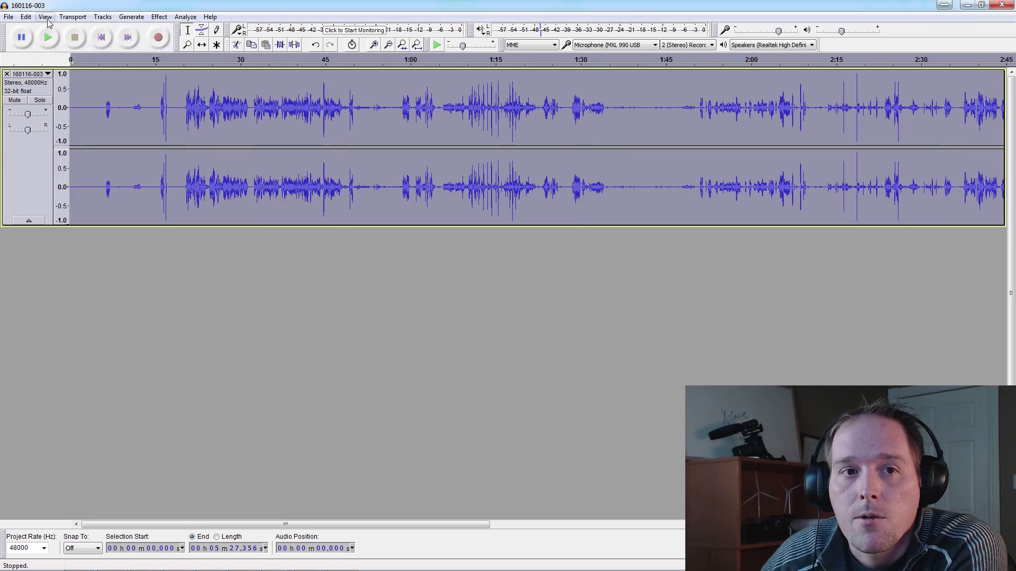
{"action": "left_click", "coordinate": [46, 17]}
{"action": "left_click", "coordinate": [62, 51]}
{"action": "left_click", "coordinate": [45, 17]}
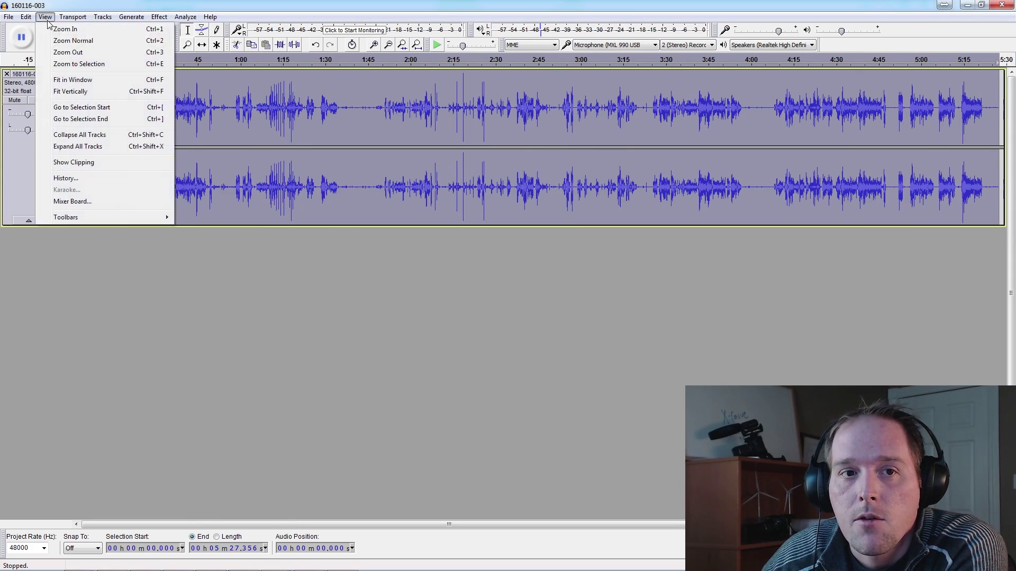
{"action": "left_click", "coordinate": [62, 52]}
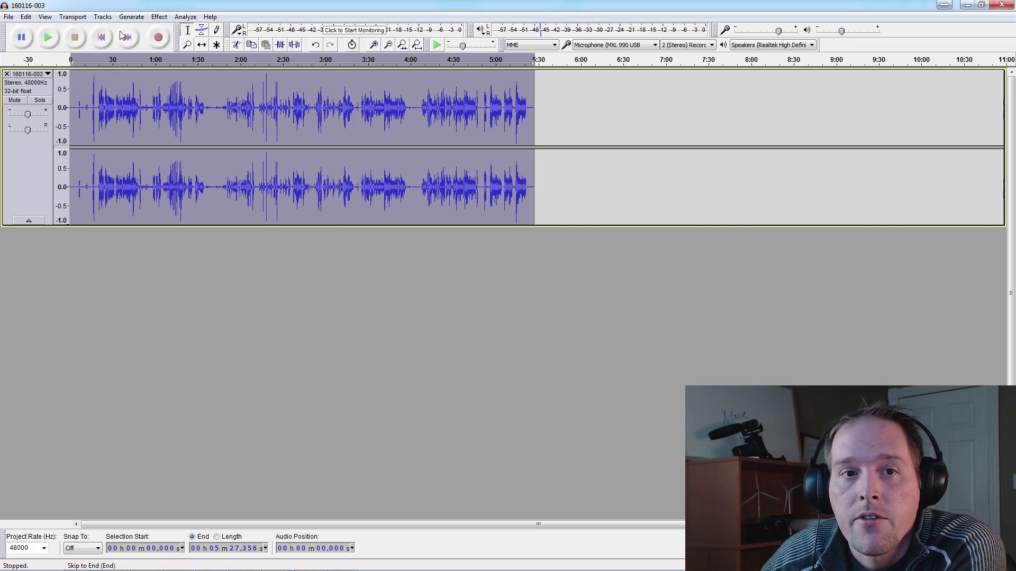
{"action": "left_click", "coordinate": [159, 17]}
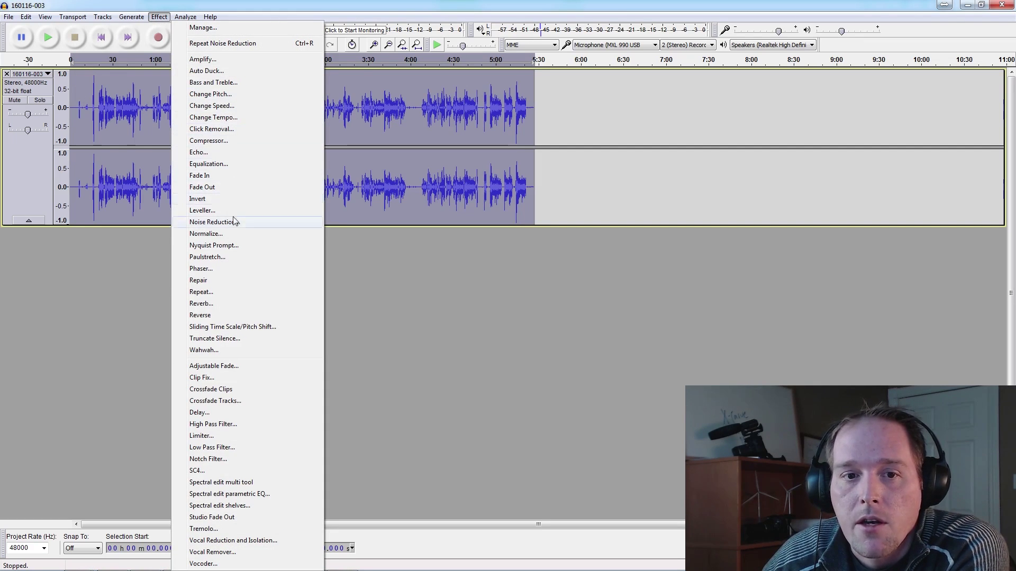
{"action": "left_click", "coordinate": [239, 234]}
{"action": "left_click", "coordinate": [536, 317]}
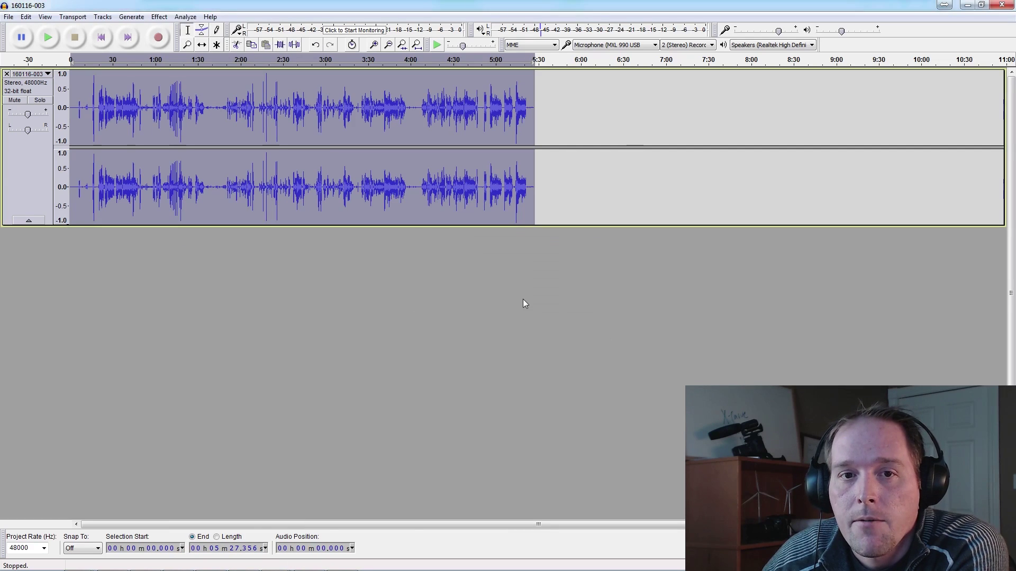
Step: Compress the recording with a -12 dB threshold and 2:1 ratio
{"action": "left_click", "coordinate": [159, 17]}
{"action": "left_click", "coordinate": [220, 142]}
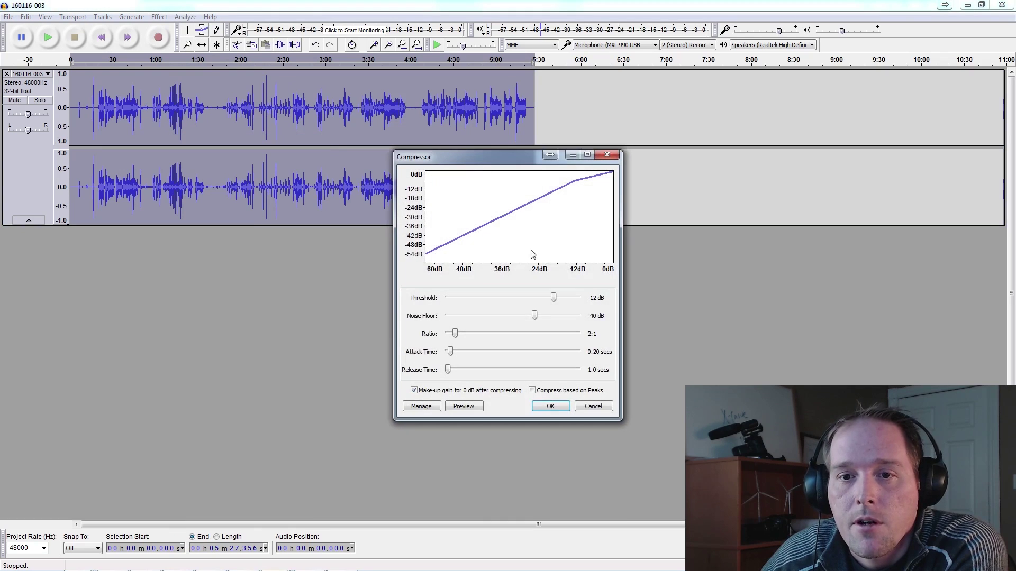
{"action": "left_click", "coordinate": [563, 412]}
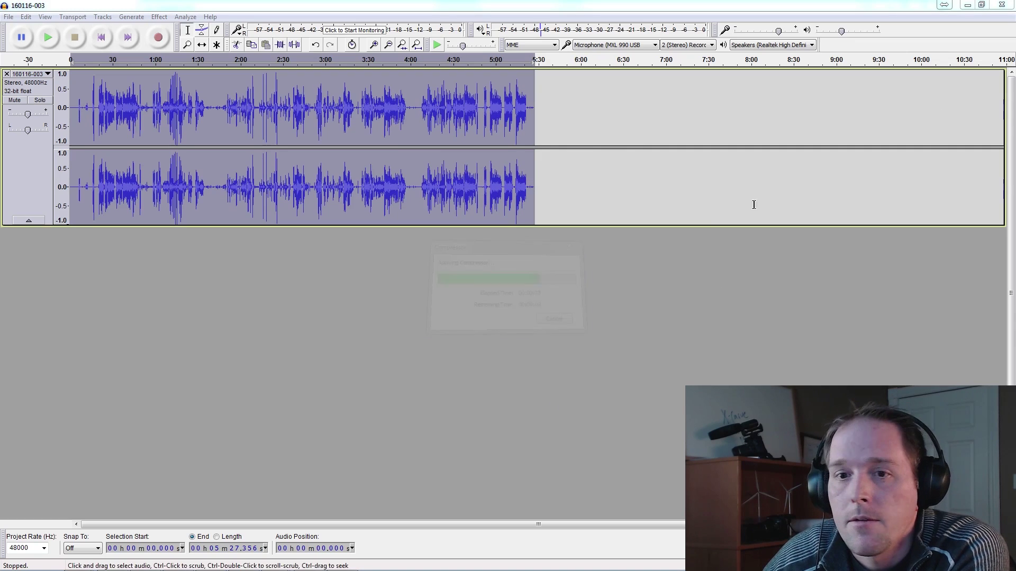
Step: Choose the Bass Boost preset curve in Equalization and apply it to the whole recording
{"action": "left_click", "coordinate": [158, 17]}
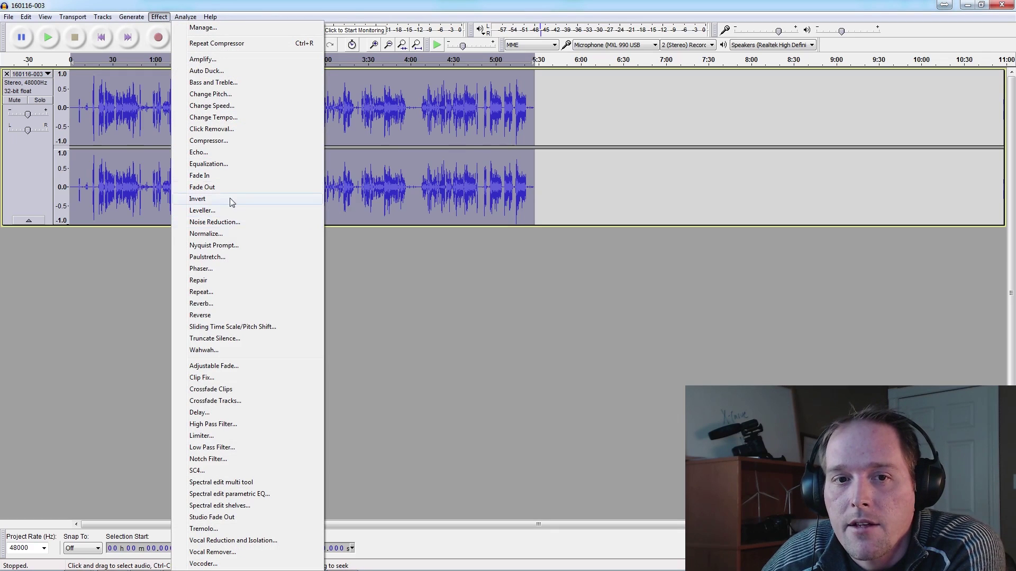
{"action": "left_click", "coordinate": [228, 167]}
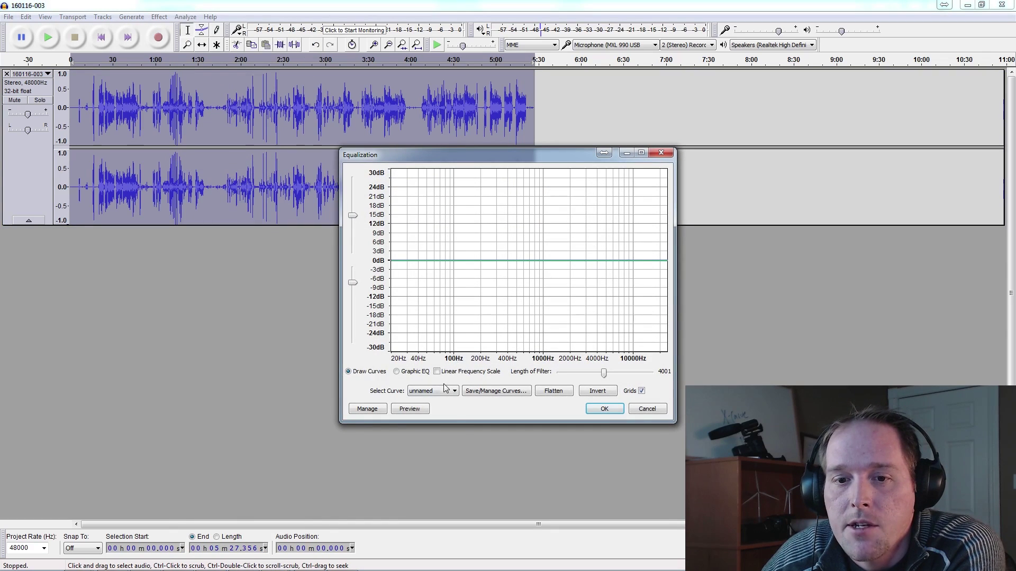
{"action": "left_click", "coordinate": [455, 392]}
{"action": "left_click", "coordinate": [449, 436]}
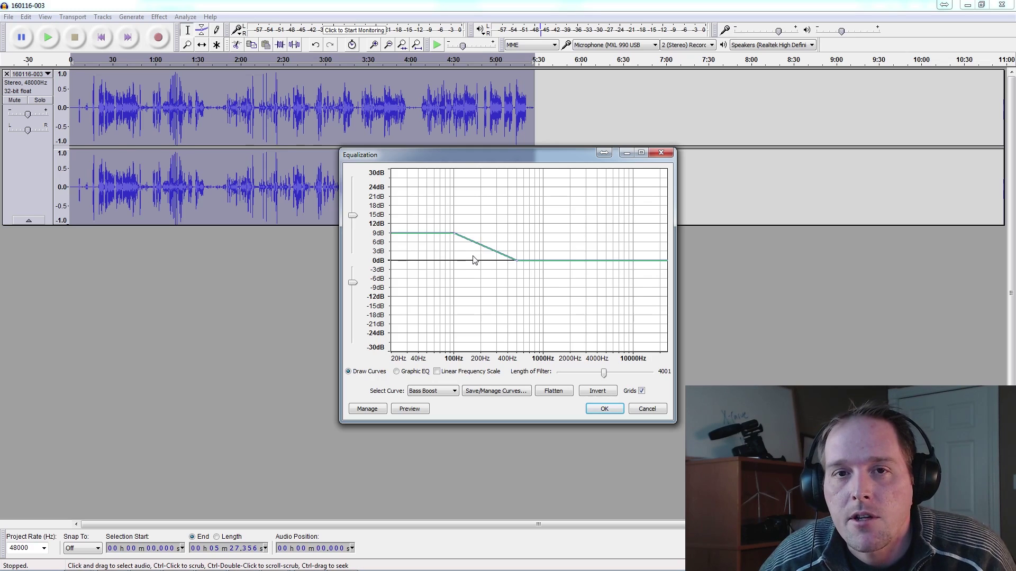
{"action": "left_click", "coordinate": [600, 409]}
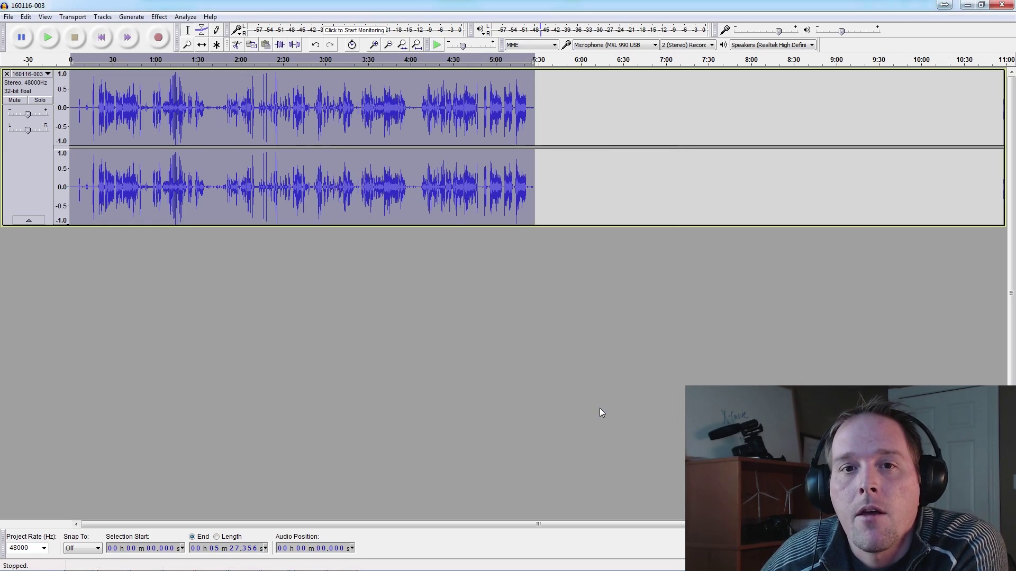
{"action": "left_click", "coordinate": [159, 17]}
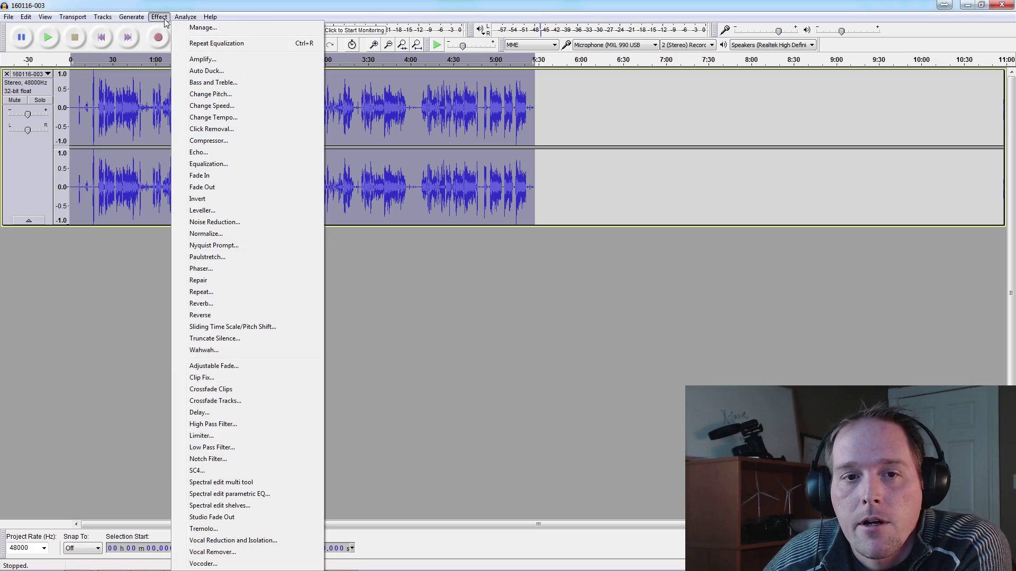
Step: Choose the Treble Boost preset curve in Equalization and apply it to the whole recording
{"action": "left_click", "coordinate": [222, 164]}
{"action": "left_click", "coordinate": [442, 392]}
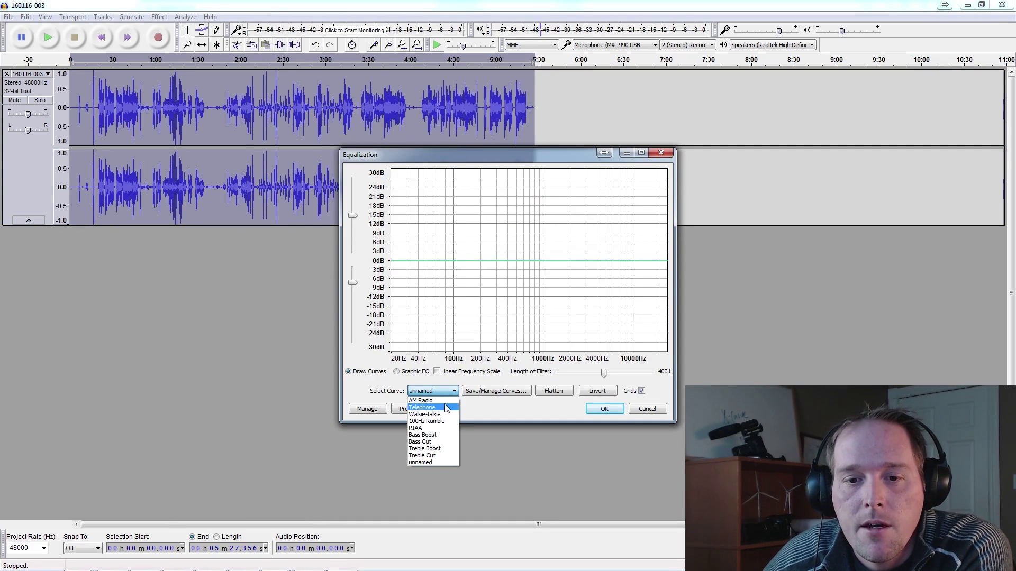
{"action": "left_click", "coordinate": [449, 451]}
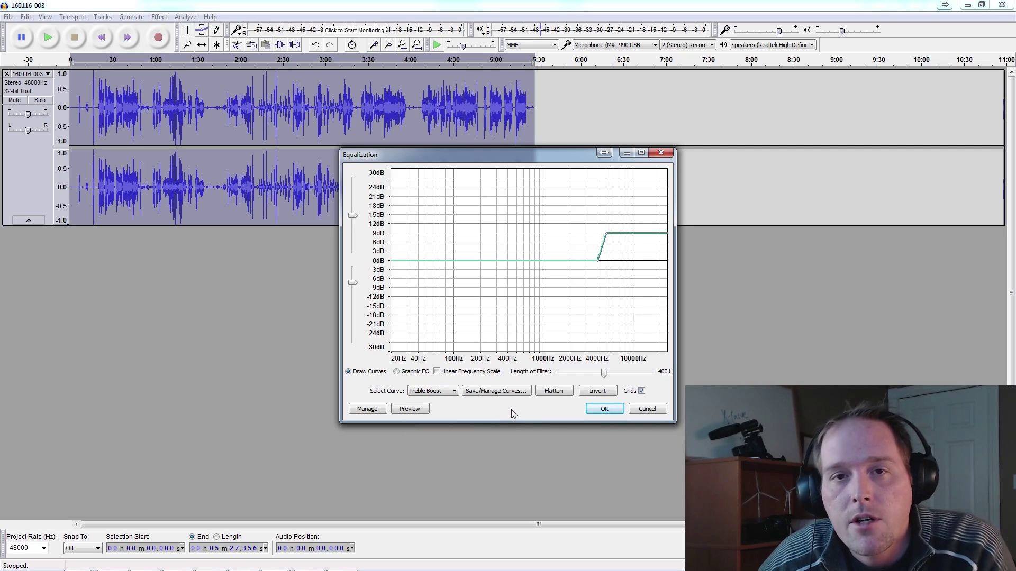
{"action": "left_click", "coordinate": [598, 408]}
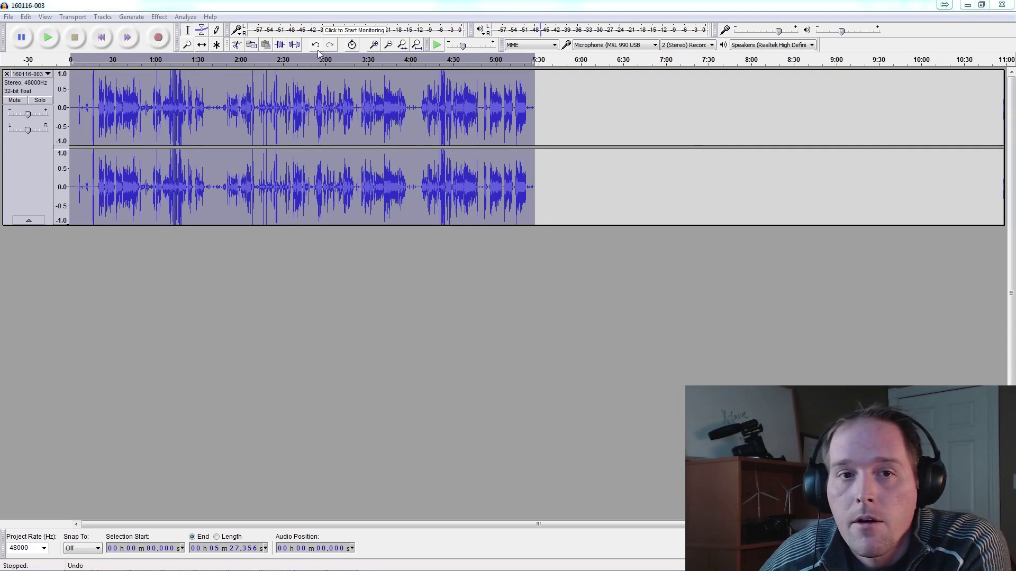
{"action": "left_click", "coordinate": [159, 16]}
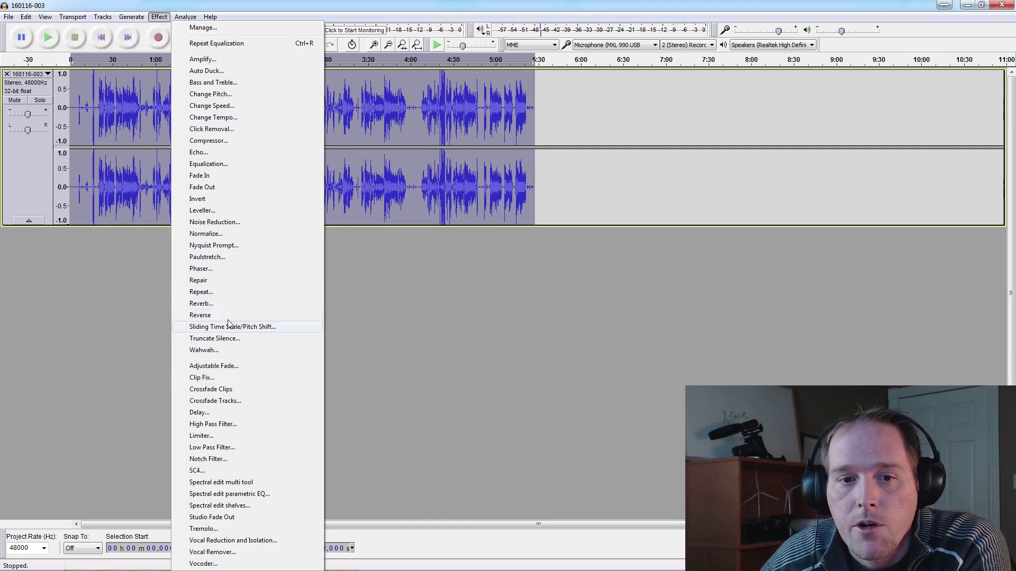
Step: Run Normalize on the bass- and treble-boosted recording
{"action": "left_click", "coordinate": [206, 233]}
{"action": "left_click", "coordinate": [531, 317]}
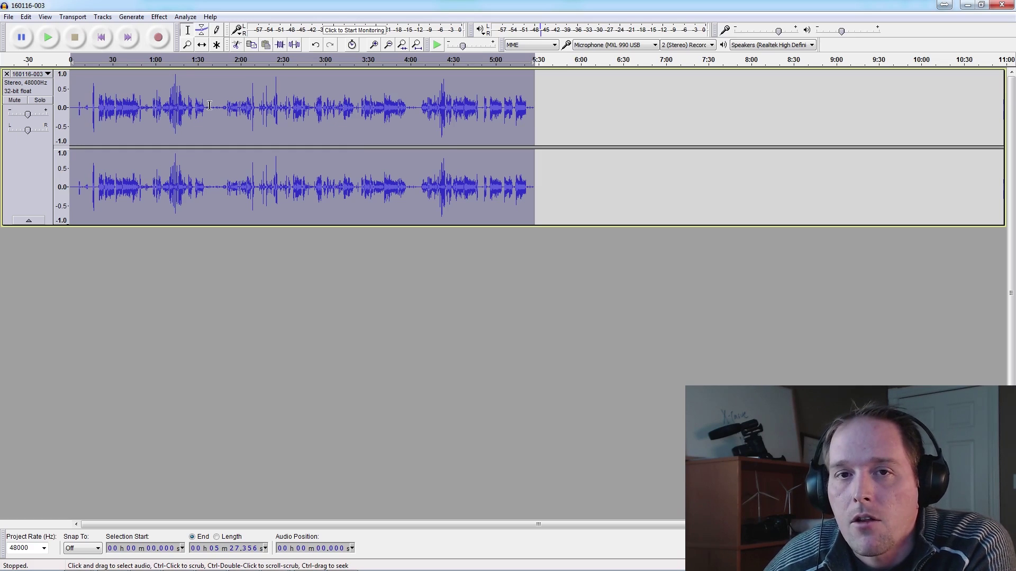
{"action": "left_click", "coordinate": [159, 17]}
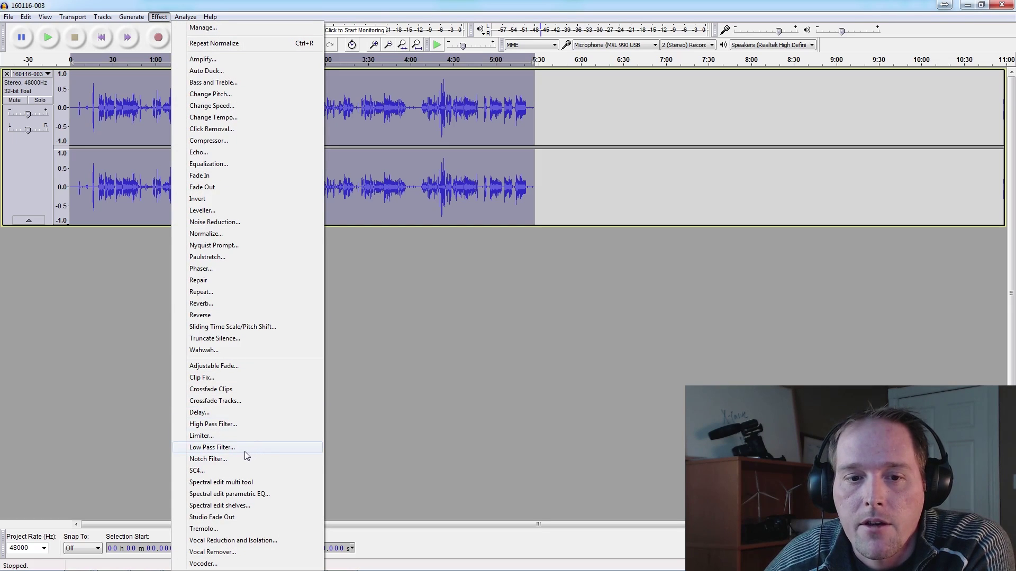
Step: Apply a Hard Limit limiter with the limit set to -7.80 dB
{"action": "left_click", "coordinate": [228, 435]}
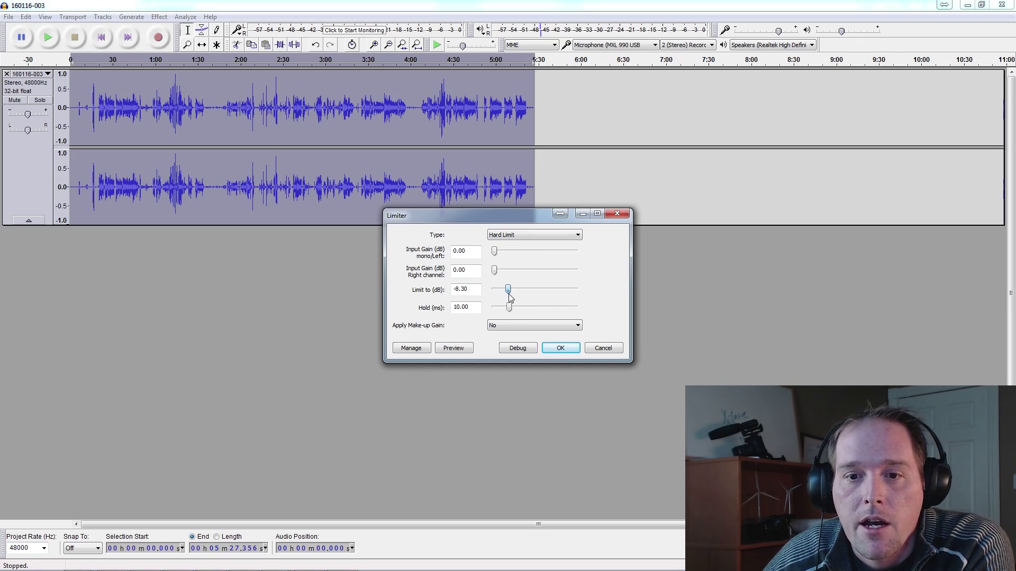
{"action": "left_click_drag", "start_coordinate": [505, 295], "coordinate": [515, 300]}
{"action": "left_click", "coordinate": [560, 348]}
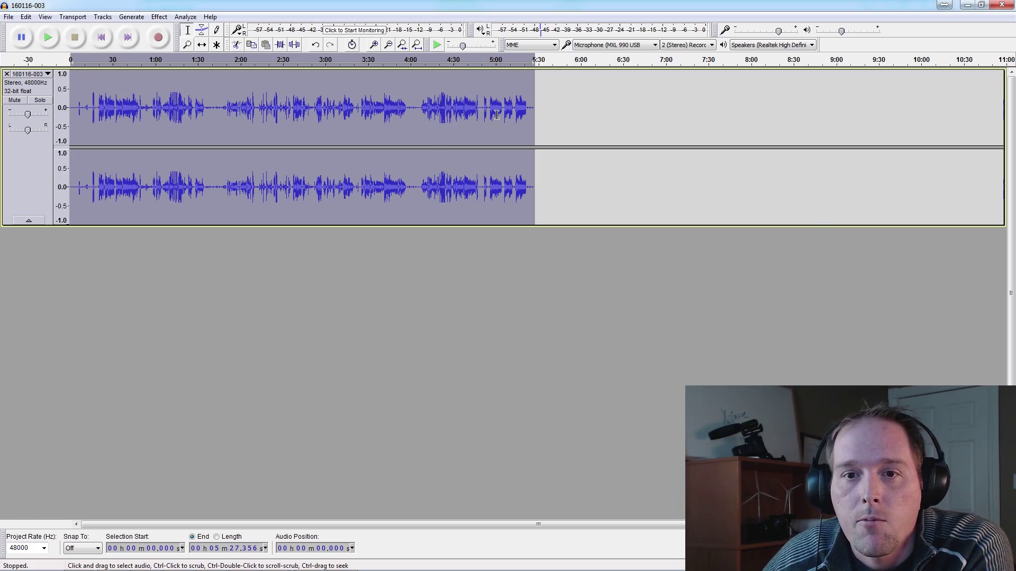
Step: Apply the same -7.80 dB hard limit a second time
{"action": "left_click", "coordinate": [162, 21]}
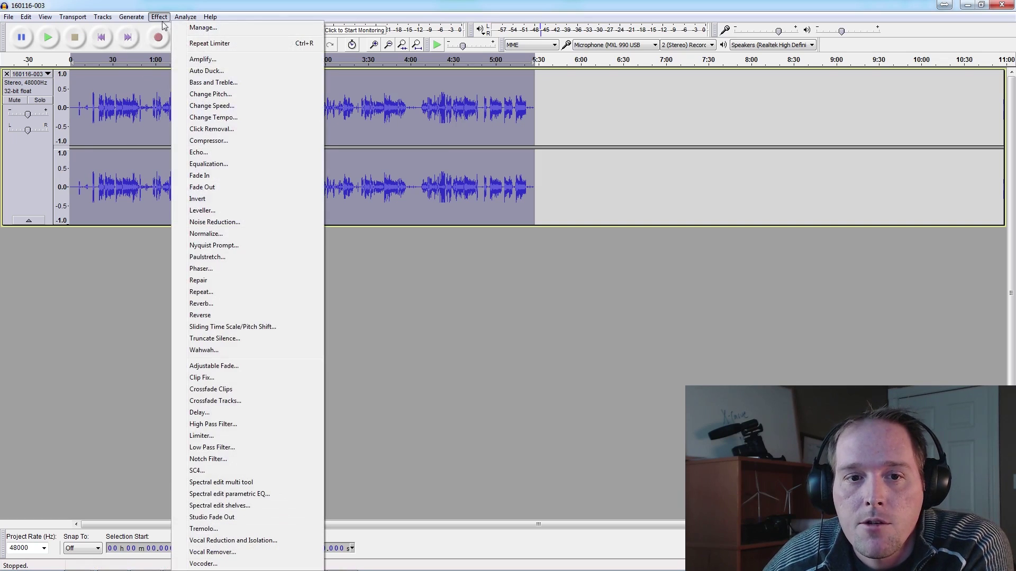
{"action": "left_click", "coordinate": [227, 435]}
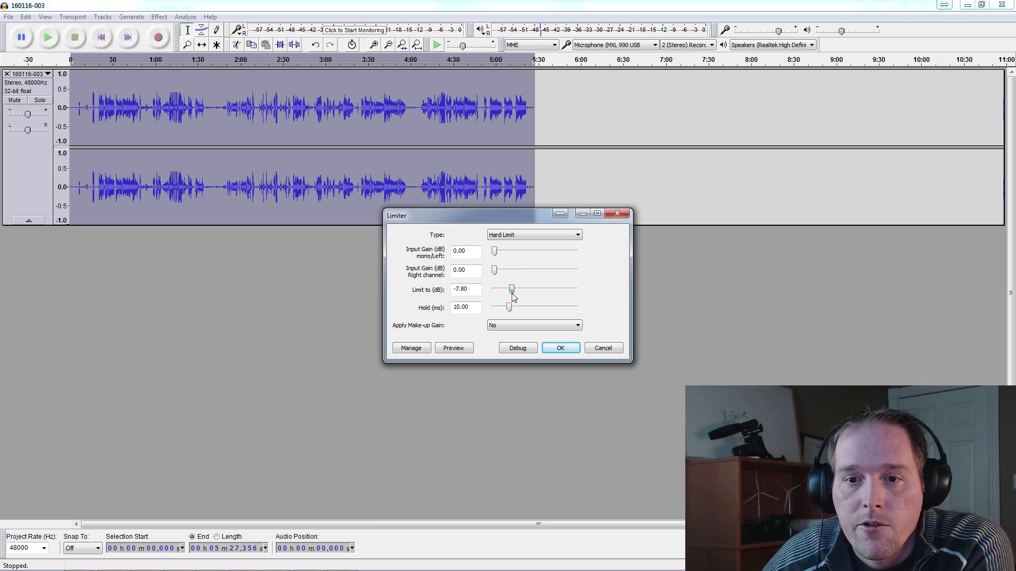
{"action": "left_click", "coordinate": [558, 349]}
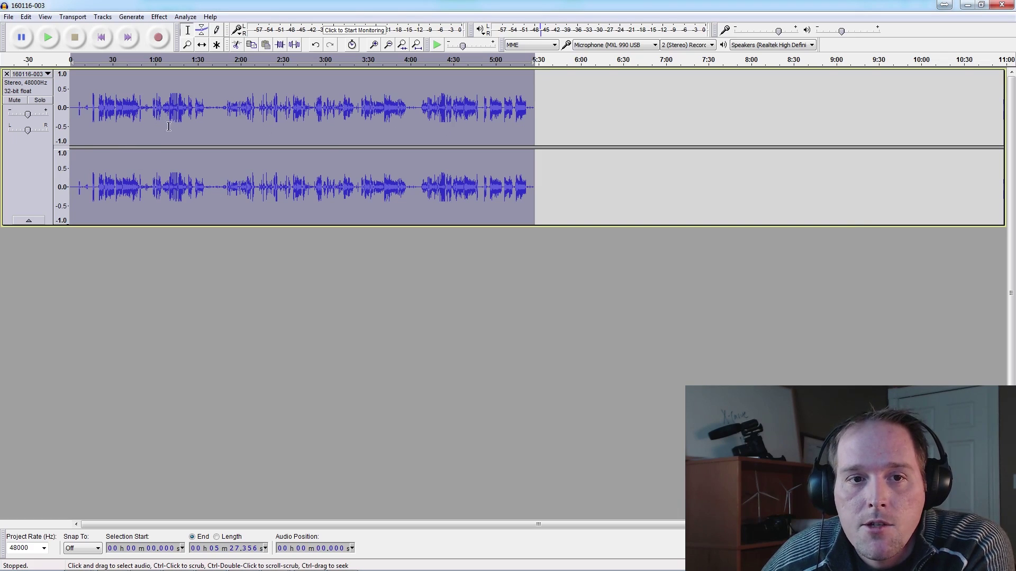
Step: Normalize the recording to a -1.0 dB peak with DC offset removal
{"action": "left_click", "coordinate": [160, 20]}
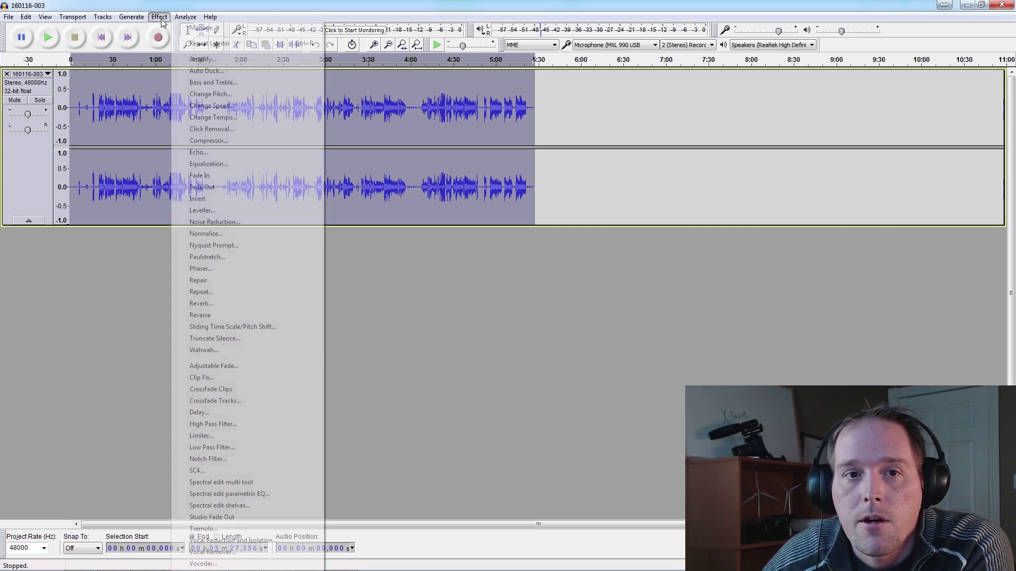
{"action": "left_click", "coordinate": [218, 233]}
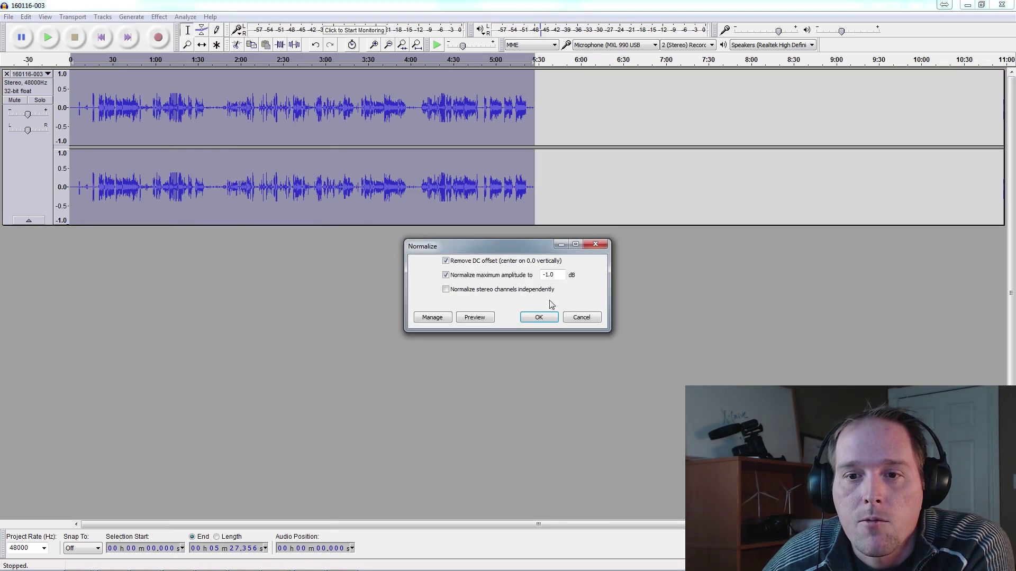
{"action": "left_click", "coordinate": [539, 316]}
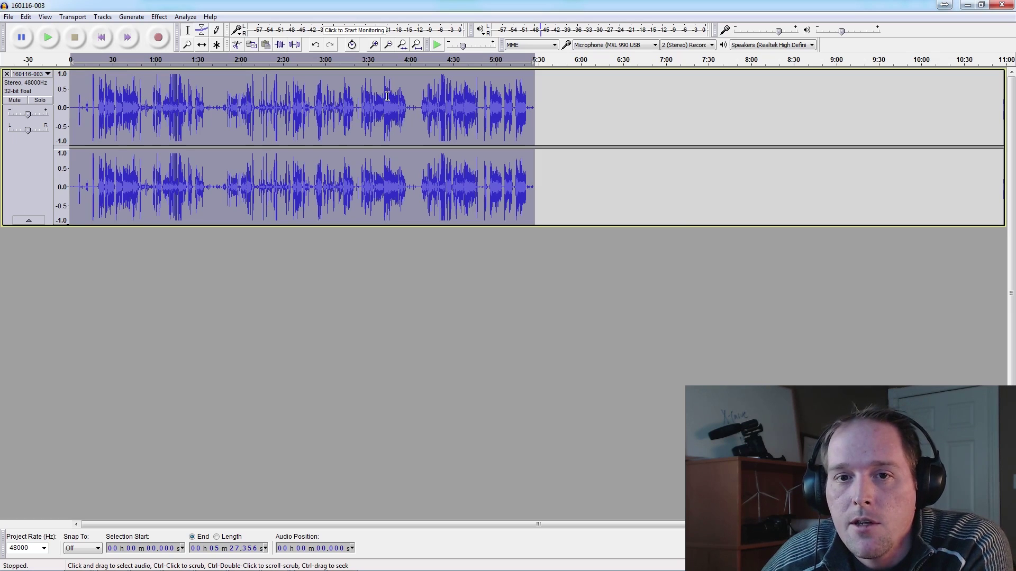
Step: Play the processed recording from the start, jump ahead to about 0:21, then stop
{"action": "left_click", "coordinate": [48, 39]}
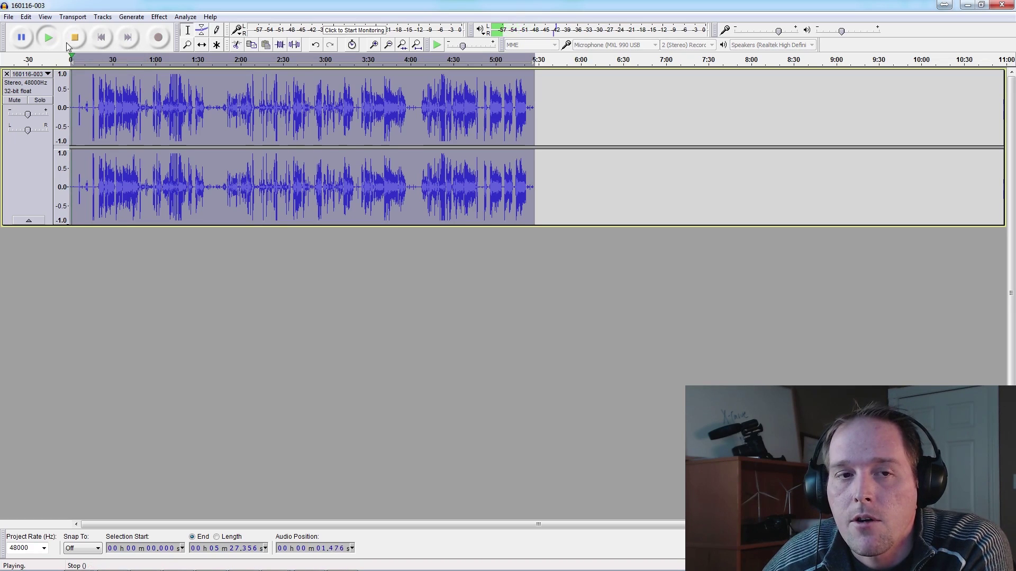
{"action": "left_click", "coordinate": [100, 56]}
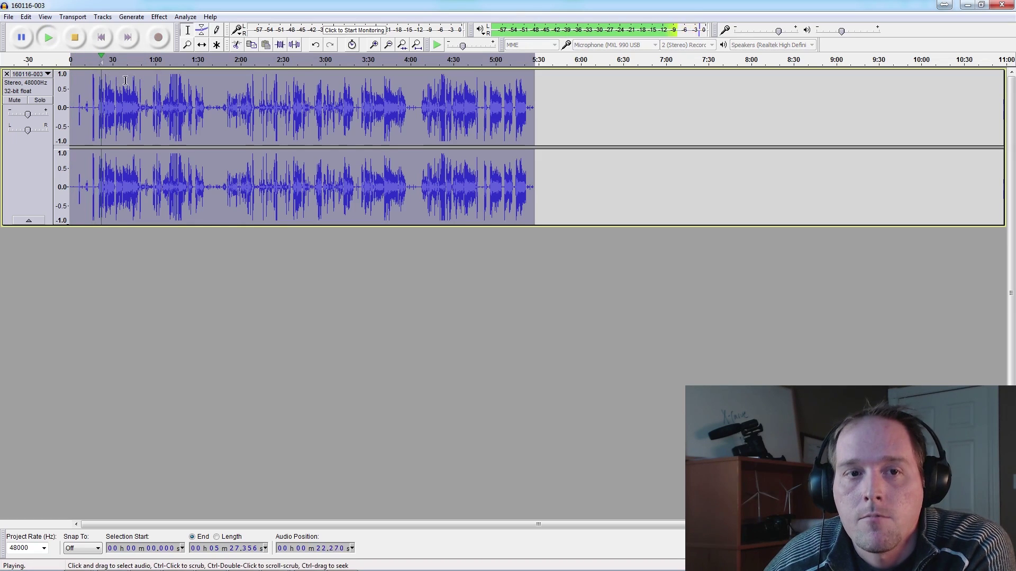
{"action": "left_click", "coordinate": [77, 40]}
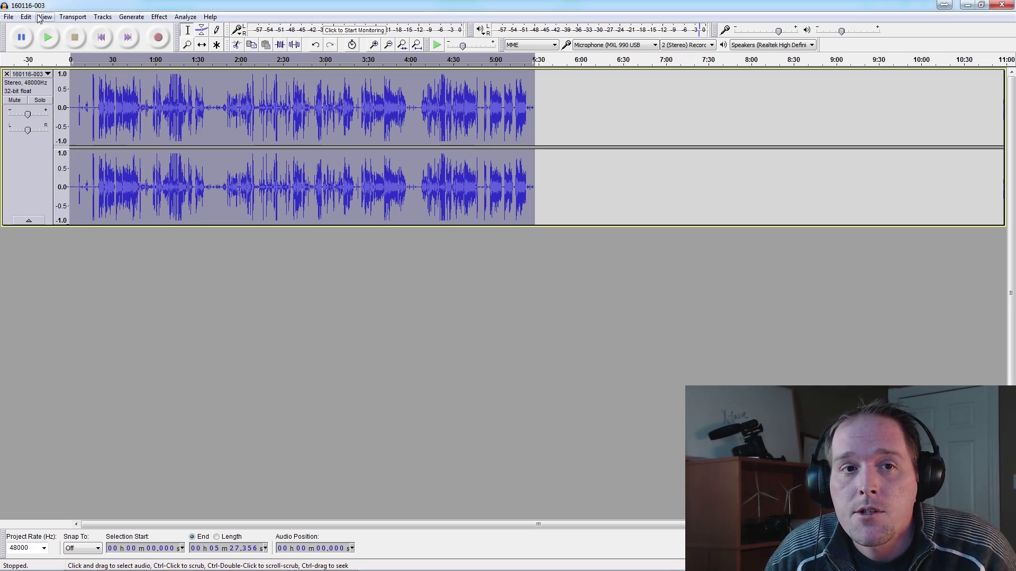
Step: Export the audio to the Desktop as the WAV '160116-003fixed', leaving metadata empty
{"action": "left_click", "coordinate": [9, 17]}
{"action": "left_click", "coordinate": [44, 163]}
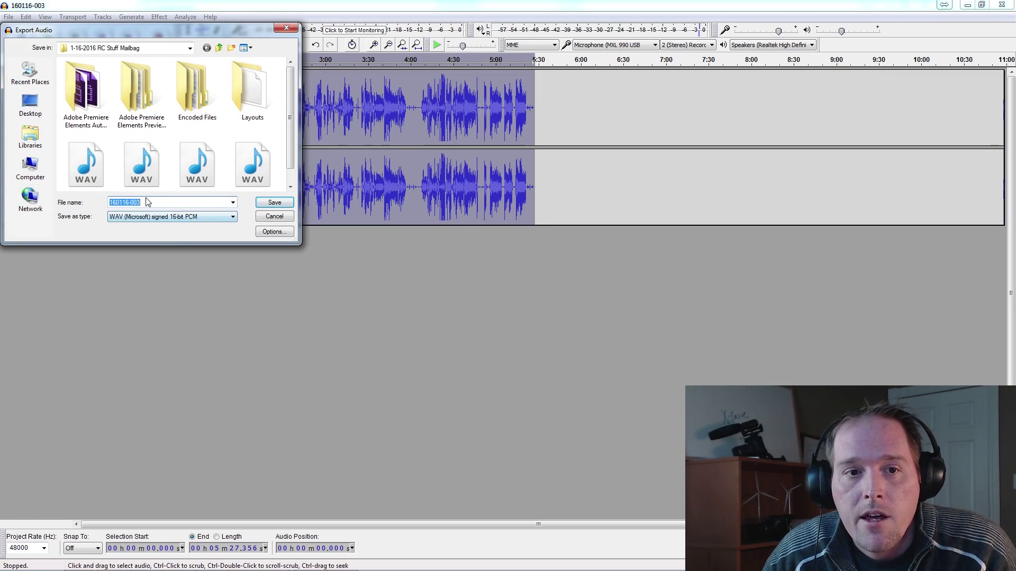
{"action": "left_click", "coordinate": [30, 104]}
{"action": "left_click", "coordinate": [160, 202]}
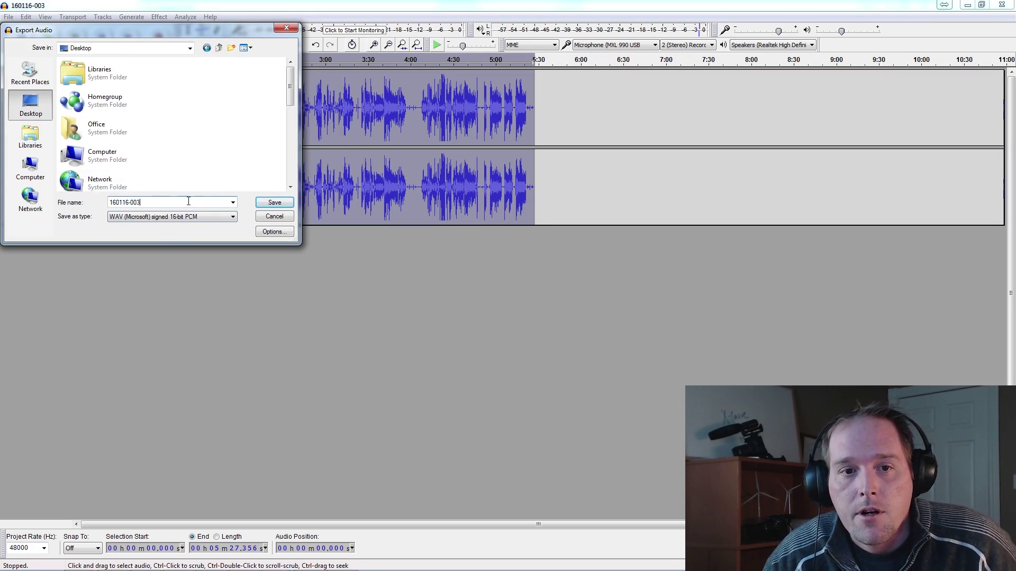
{"action": "type", "text": "fi"}
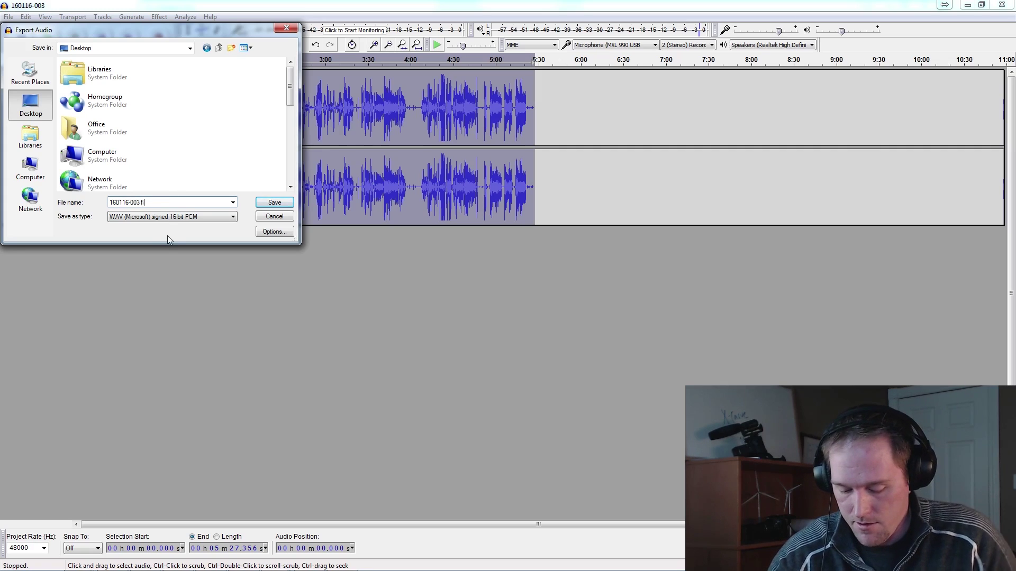
{"action": "type", "text": "xed"}
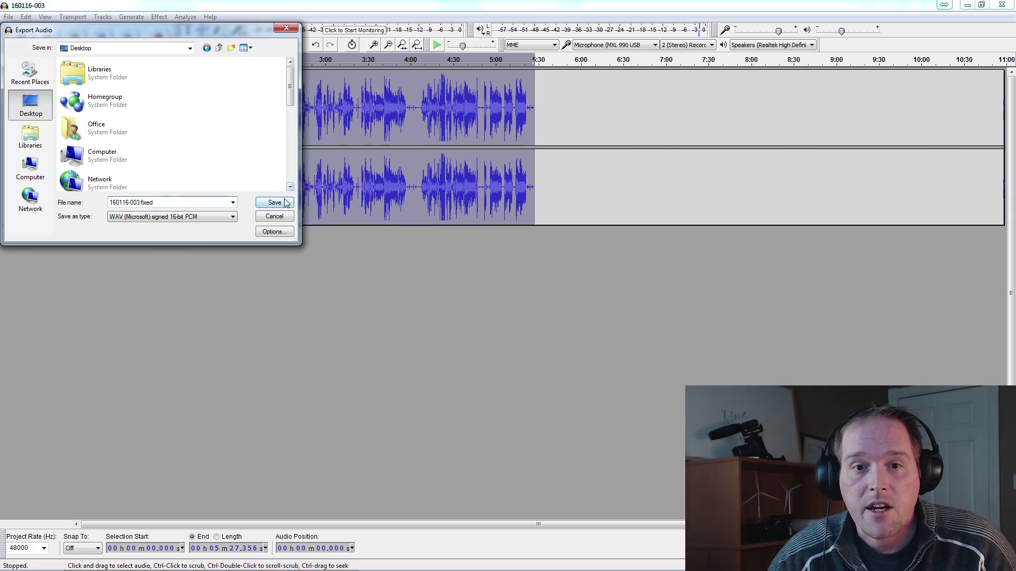
{"action": "key", "text": "Return"}
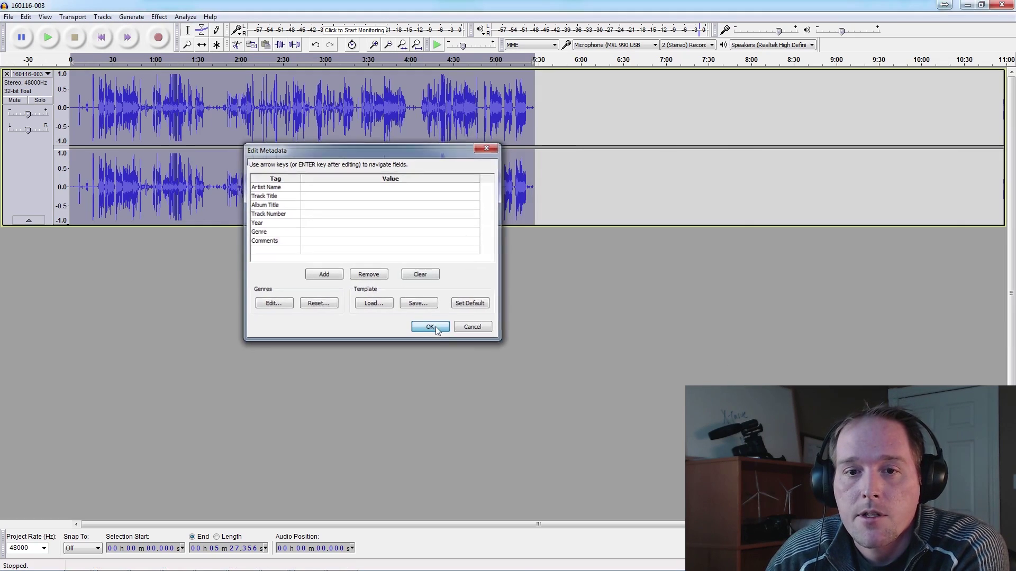
{"action": "left_click", "coordinate": [430, 326]}
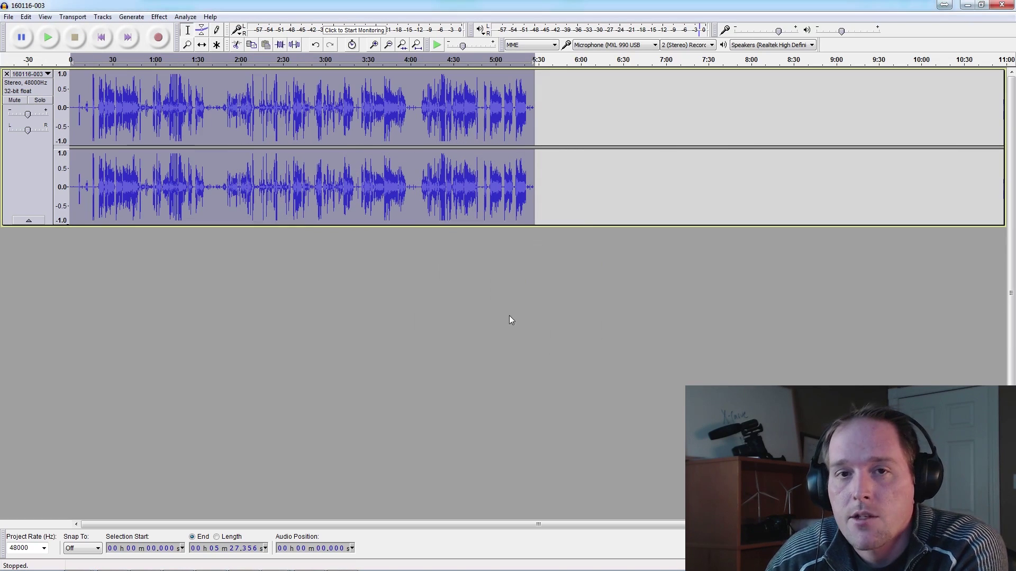